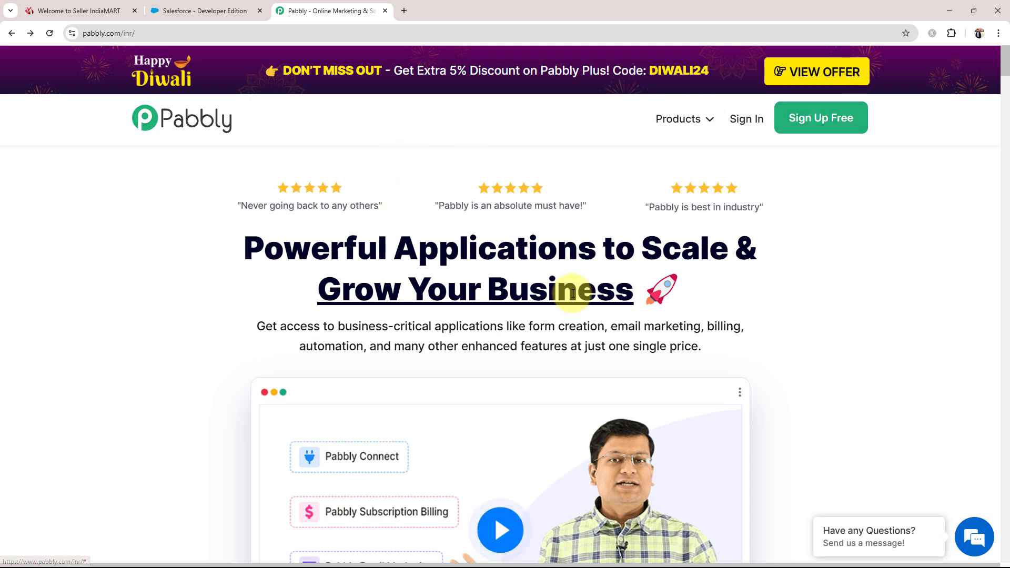
Step: Sign in to Pabbly and open the Pabbly Connect application
click(744, 126)
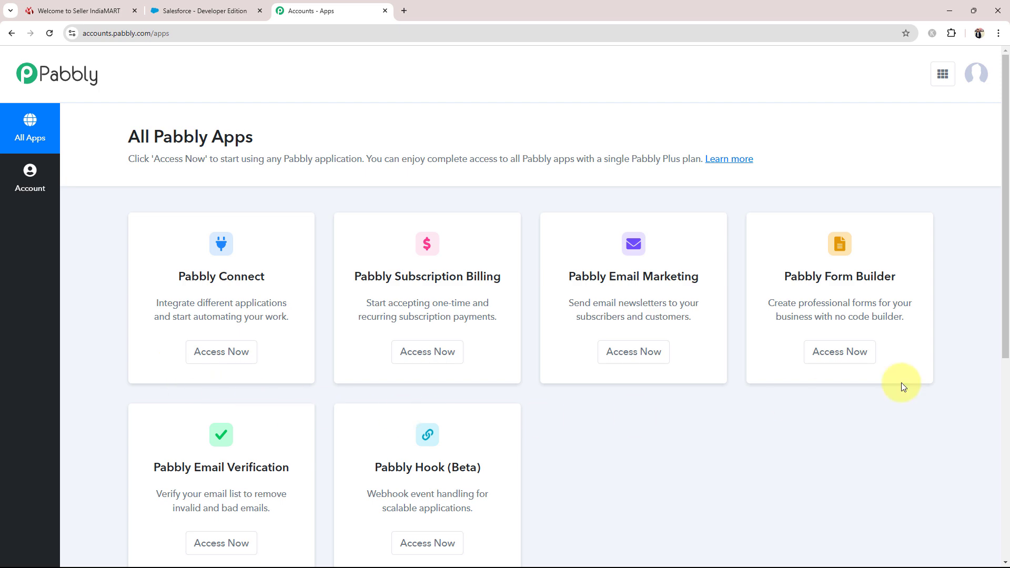
scroll(471, 403, down, 3)
scroll(540, 399, up, 3)
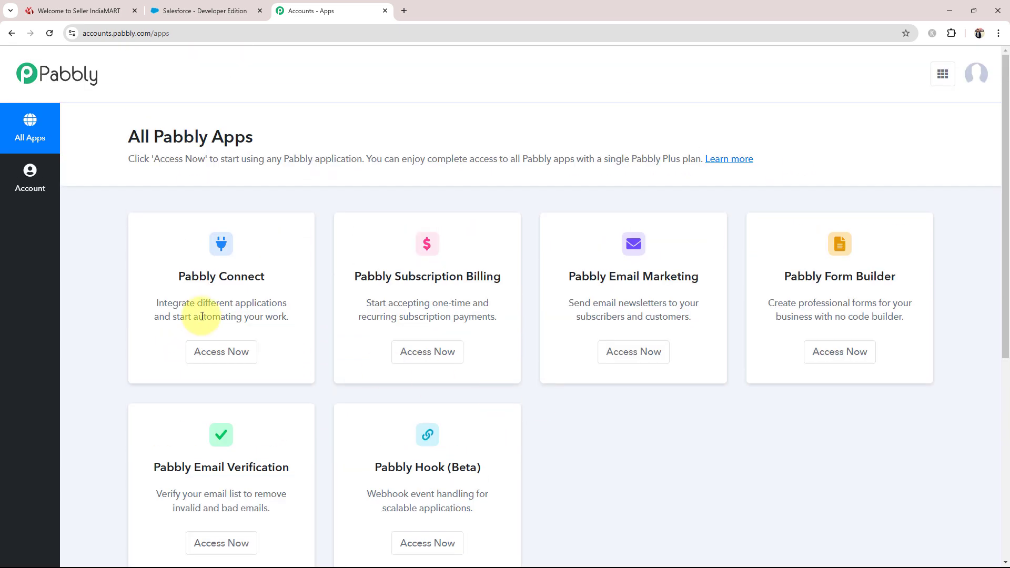
click(218, 349)
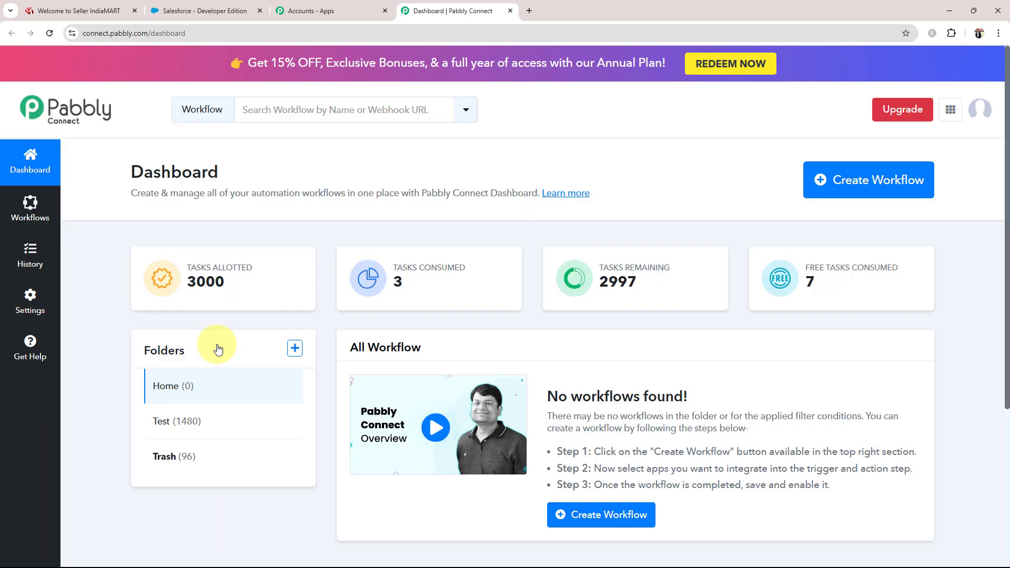
Step: Create a new workflow in the Home folder, pasting the name 'Add IndiaMART Leads to Salesforce for Fashion Accessories & ...'
drag(118, 175, 214, 174)
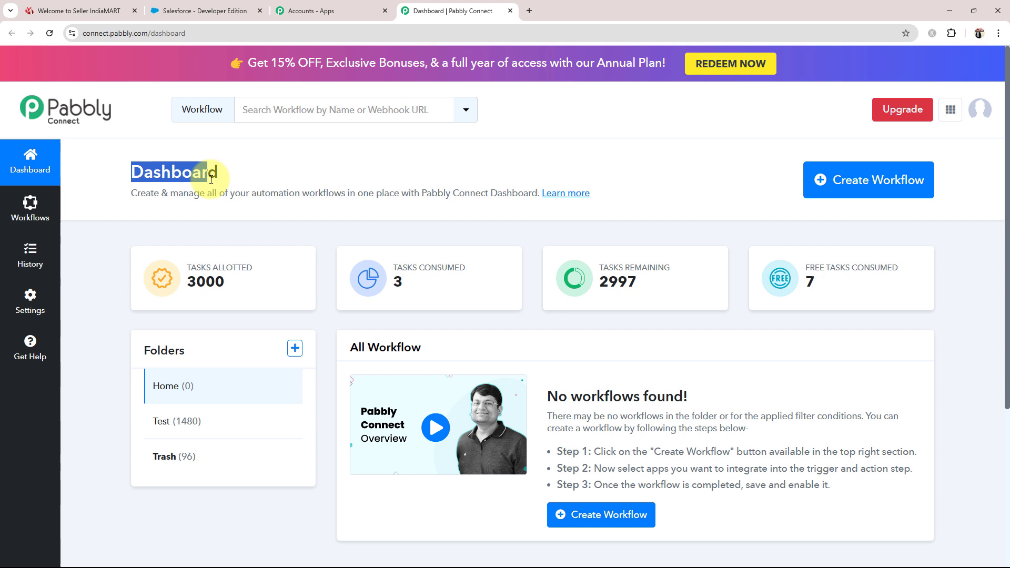
click(248, 180)
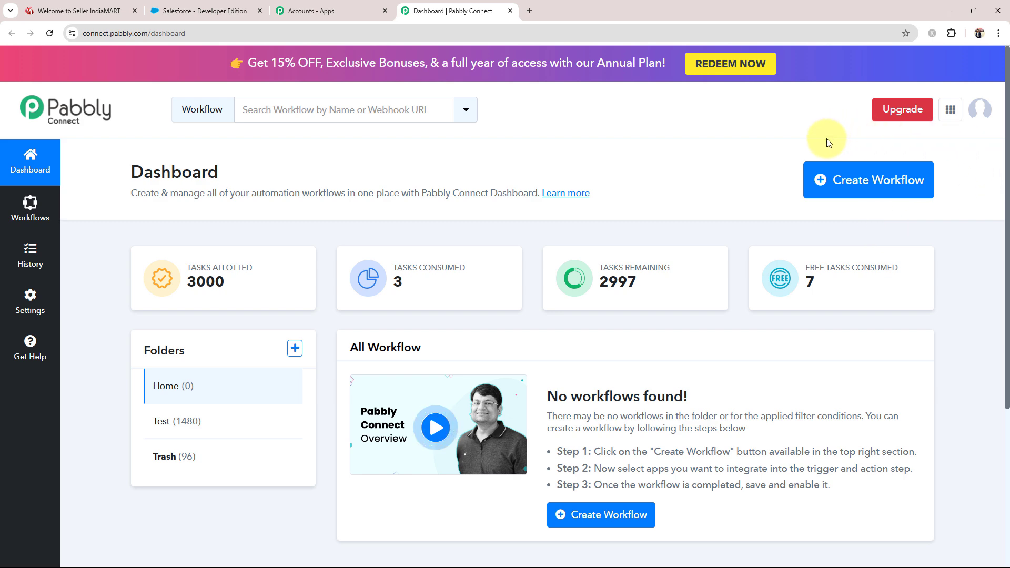
click(820, 176)
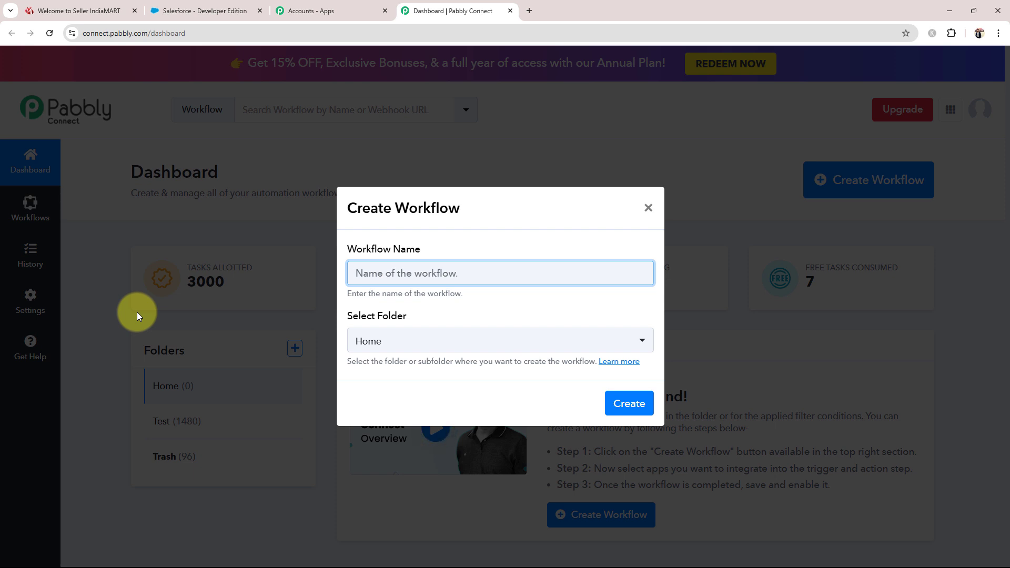
text(Add IndiaMART Leads to Salesforce for Fashion Accessories & Apparel Business)
click(439, 315)
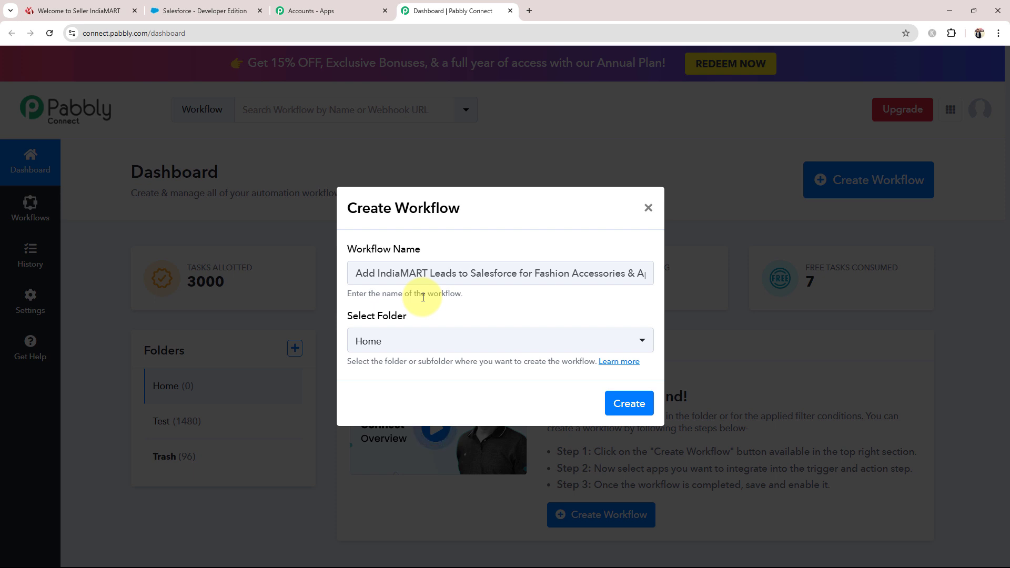
click(408, 347)
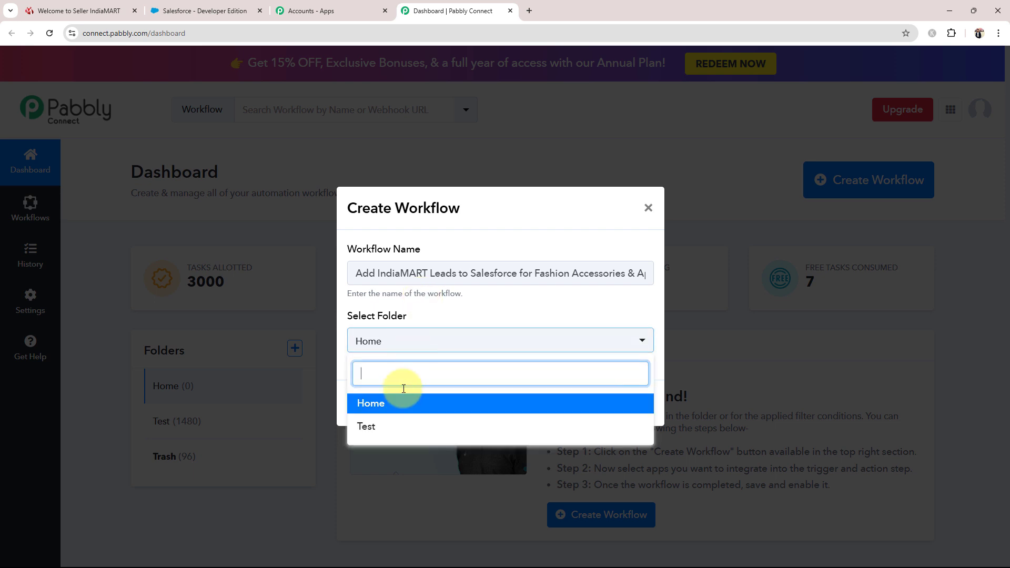
click(411, 410)
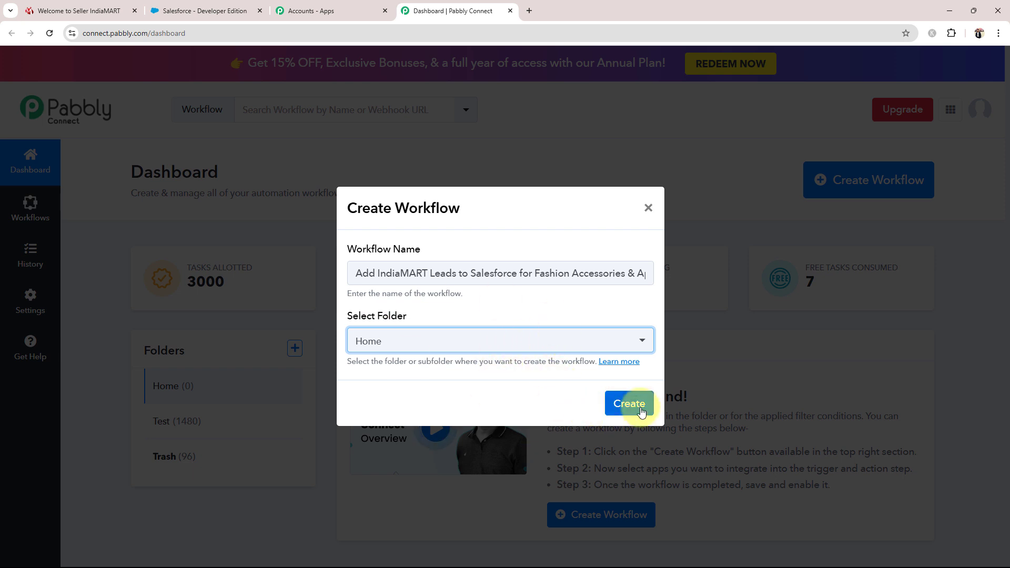
click(604, 400)
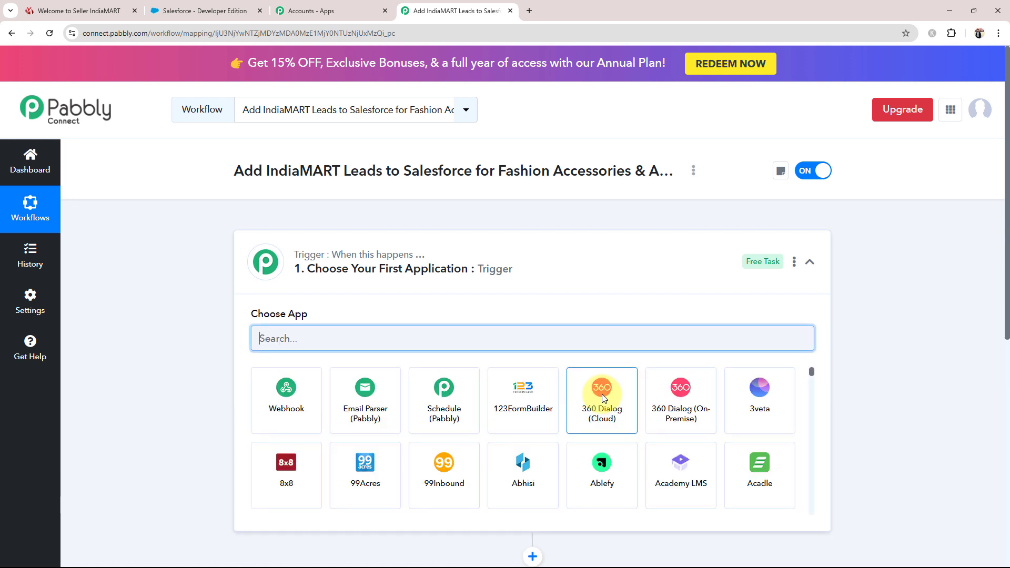
Step: Set the workflow trigger to the IndiaMART app with the New Leads trigger event
click(612, 272)
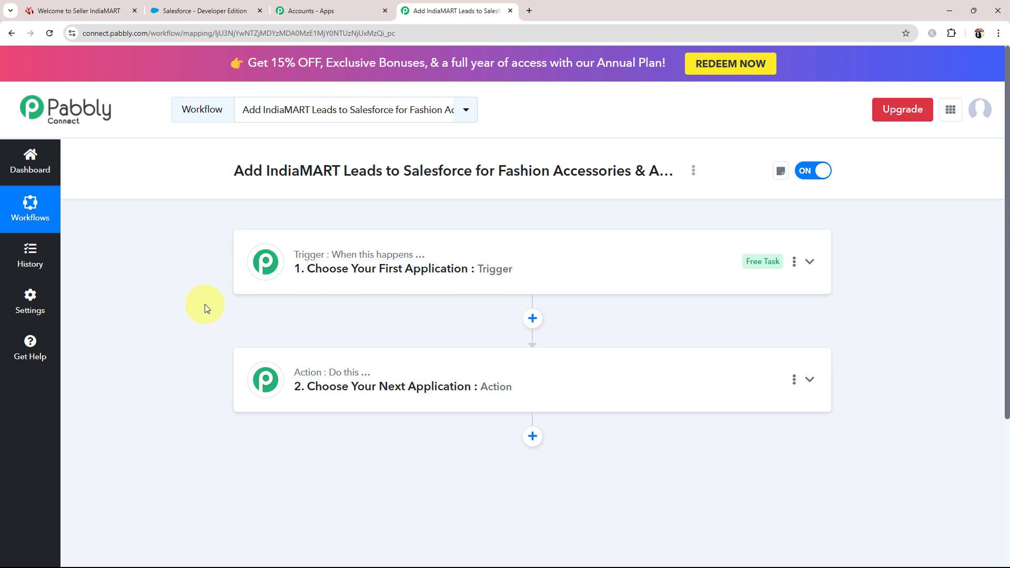
click(361, 261)
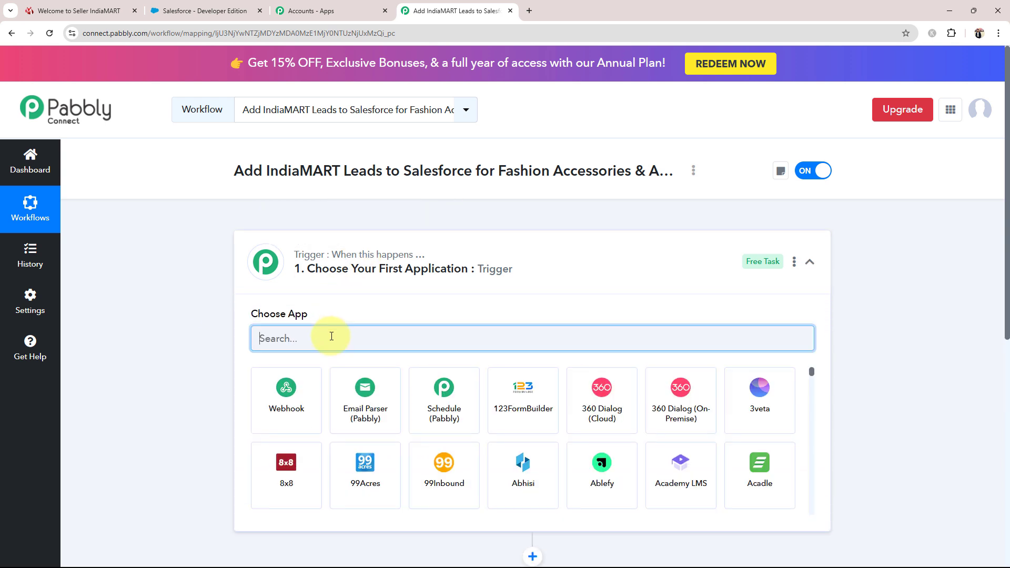
text(India)
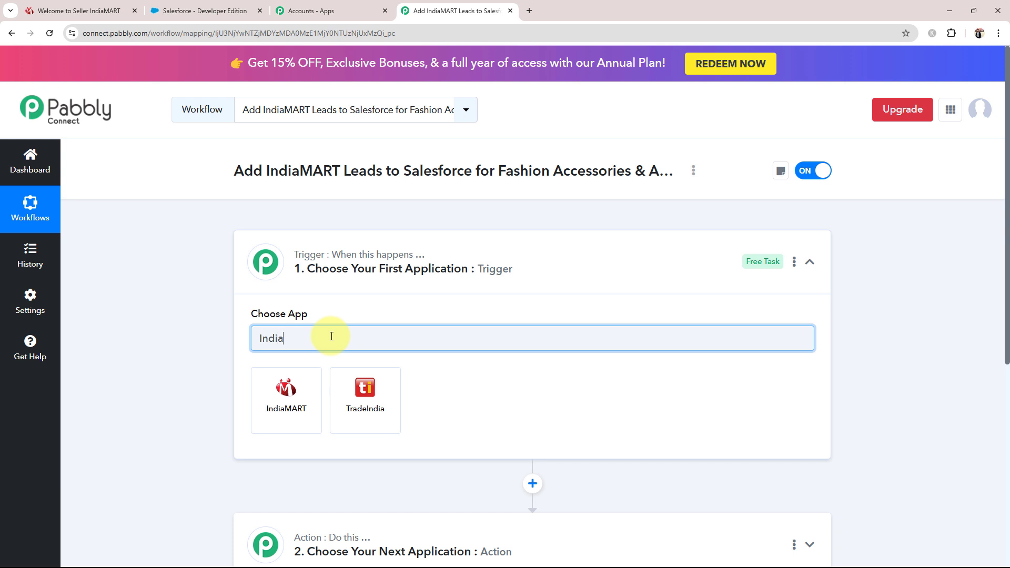
text(MART)
click(286, 387)
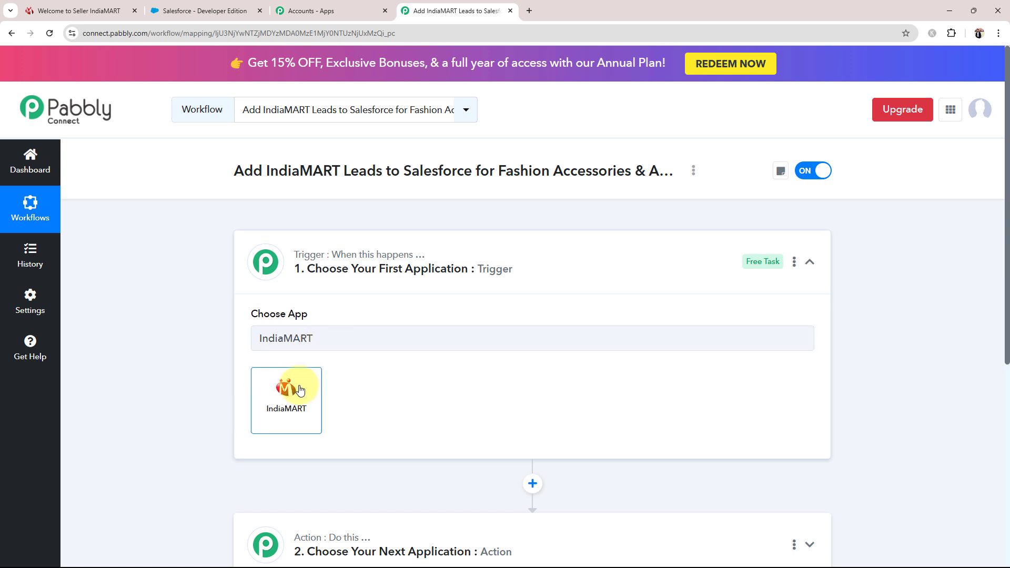
click(299, 393)
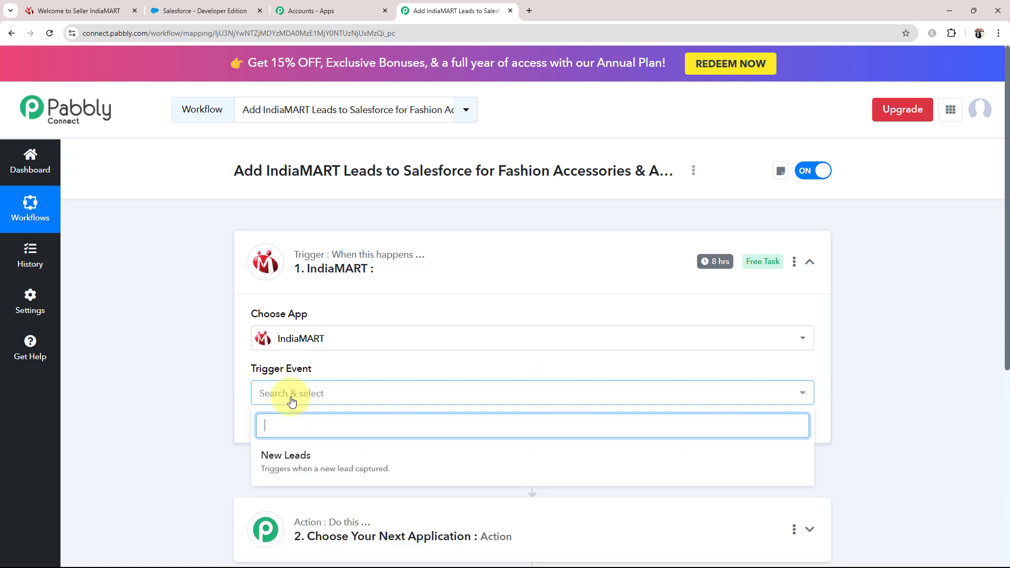
click(287, 452)
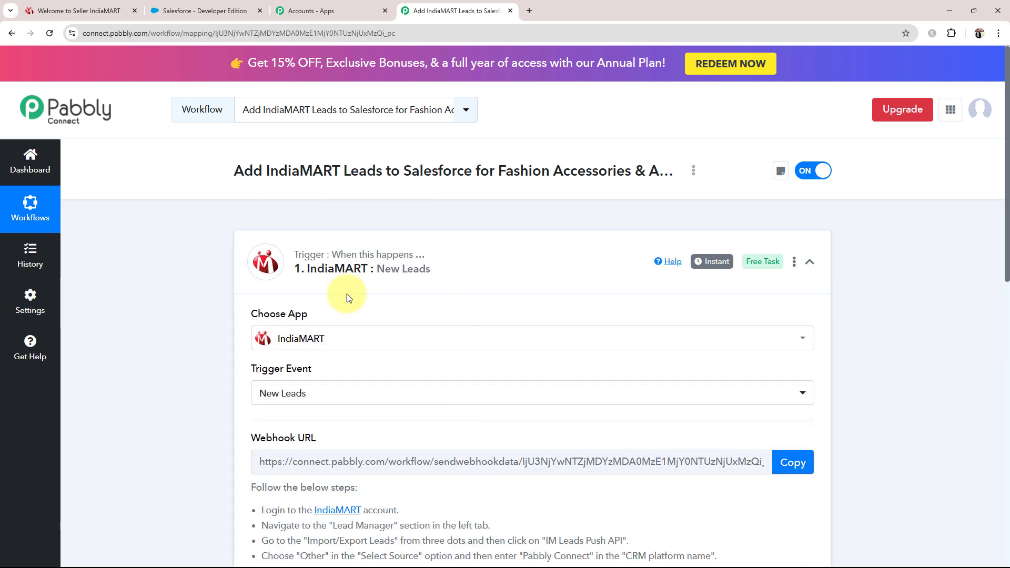
Step: Set the action step to the Salesforce app with the Create Record action event
click(522, 271)
click(386, 399)
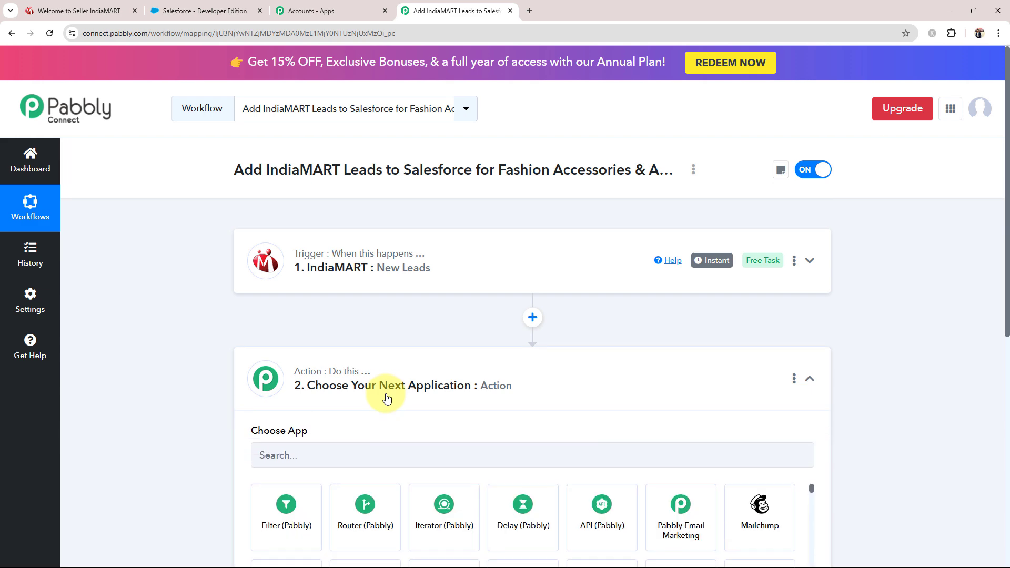
click(262, 261)
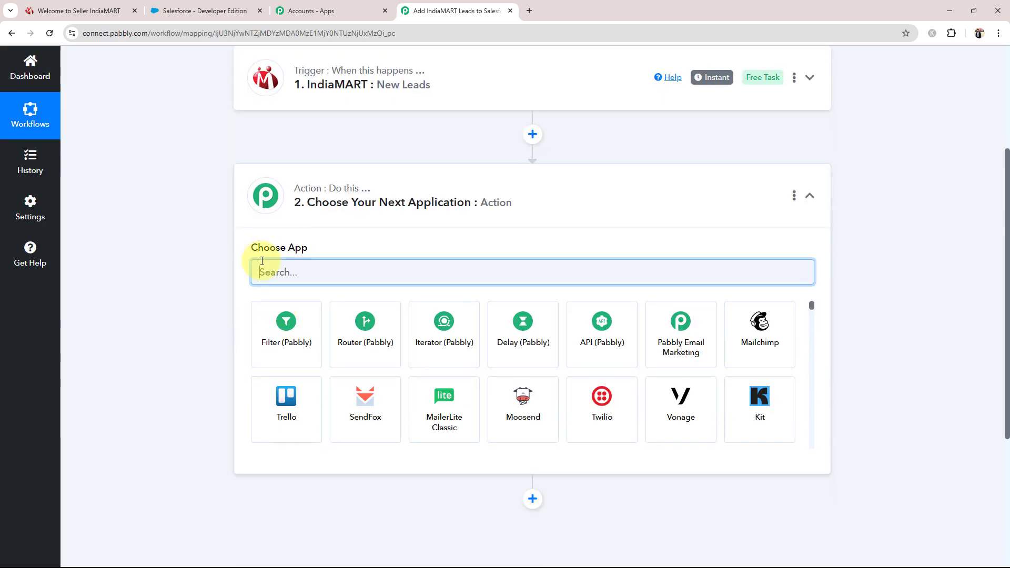
text(Sal)
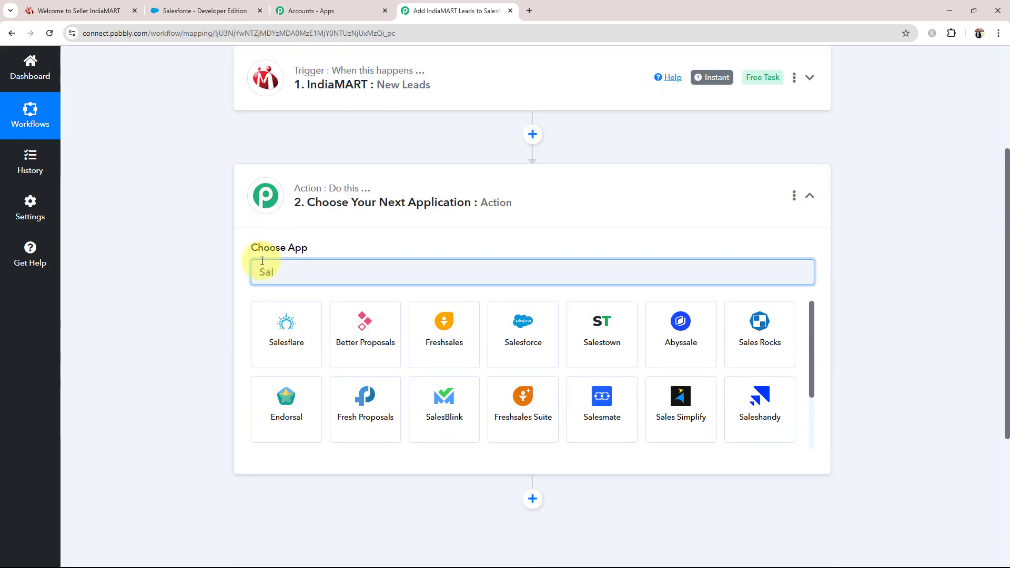
text(esfor)
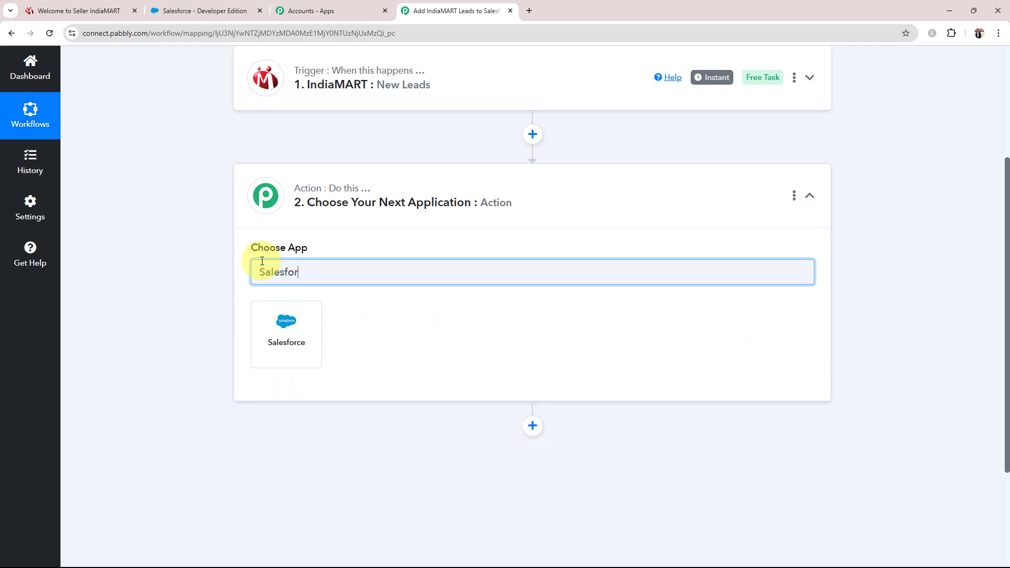
text(ce)
click(287, 322)
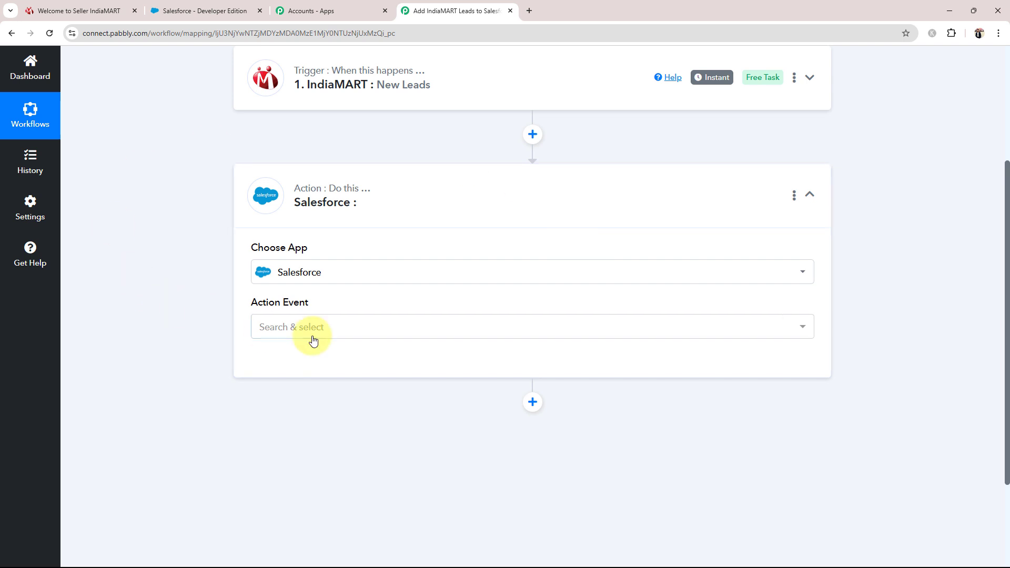
click(313, 331)
click(308, 148)
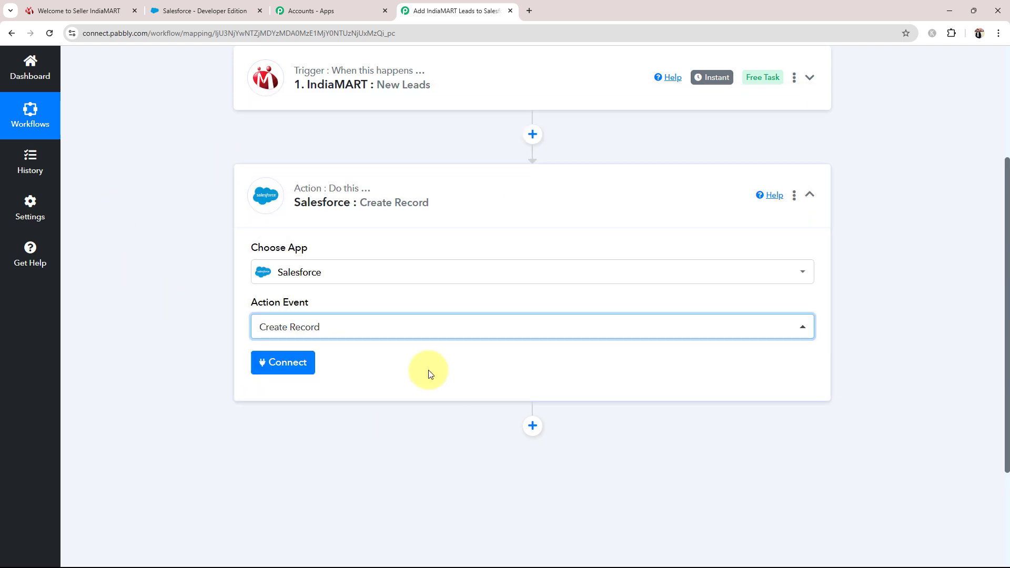
click(372, 203)
Step: Reopen the IndiaMART trigger step and copy its webhook URL
scroll(355, 387, up, 4)
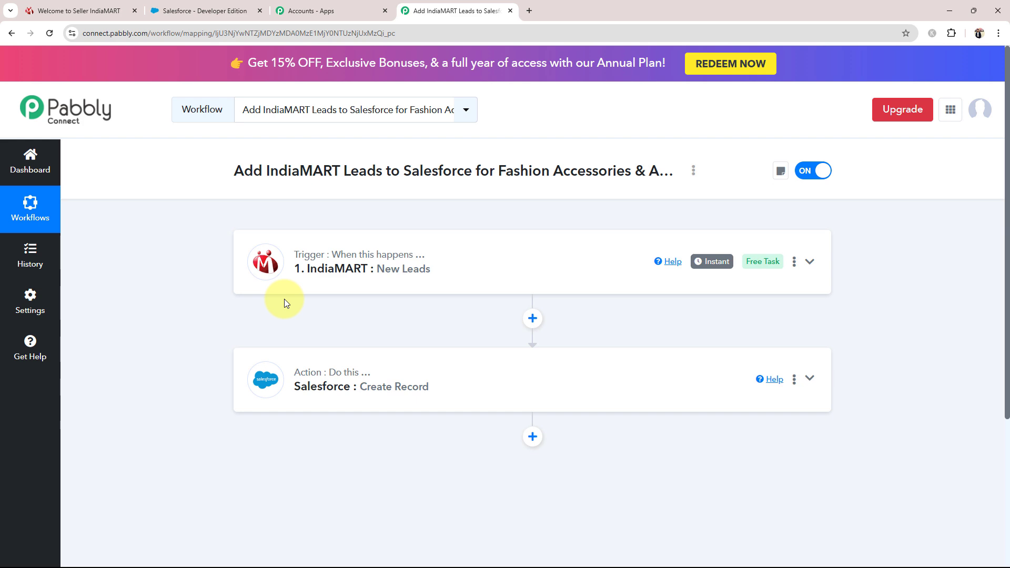
click(315, 269)
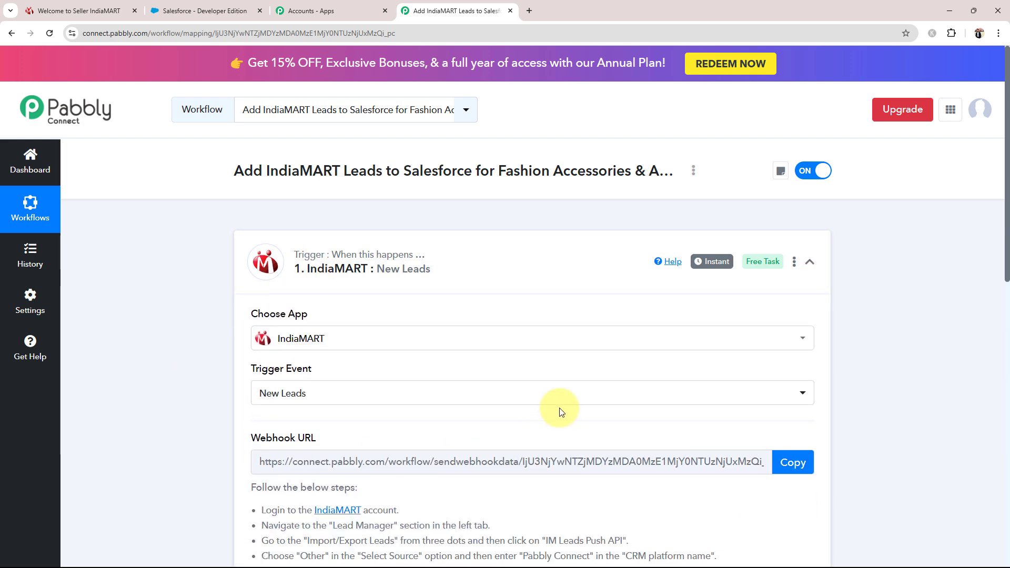
scroll(363, 239, down, 4)
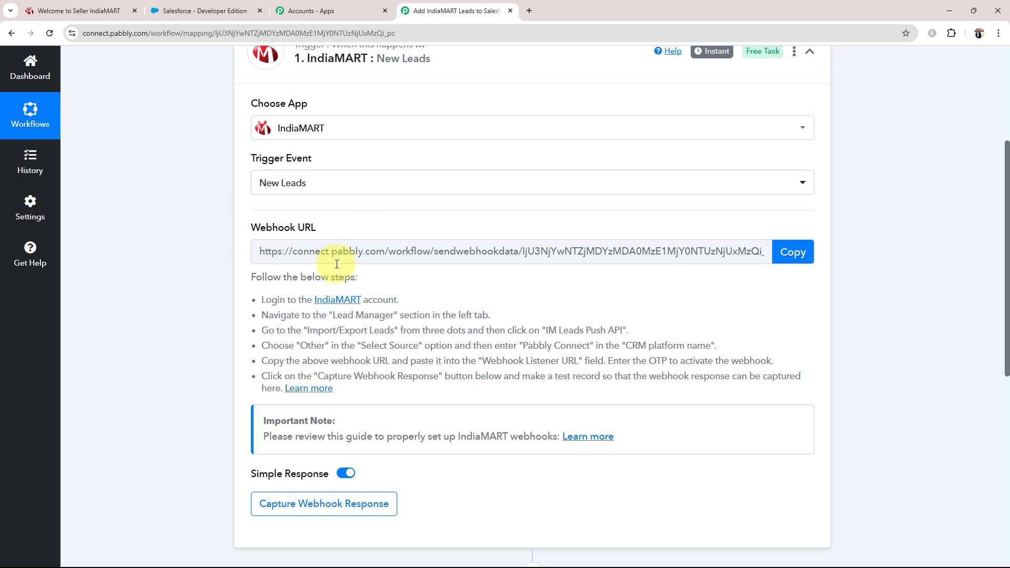
drag(245, 232, 318, 231)
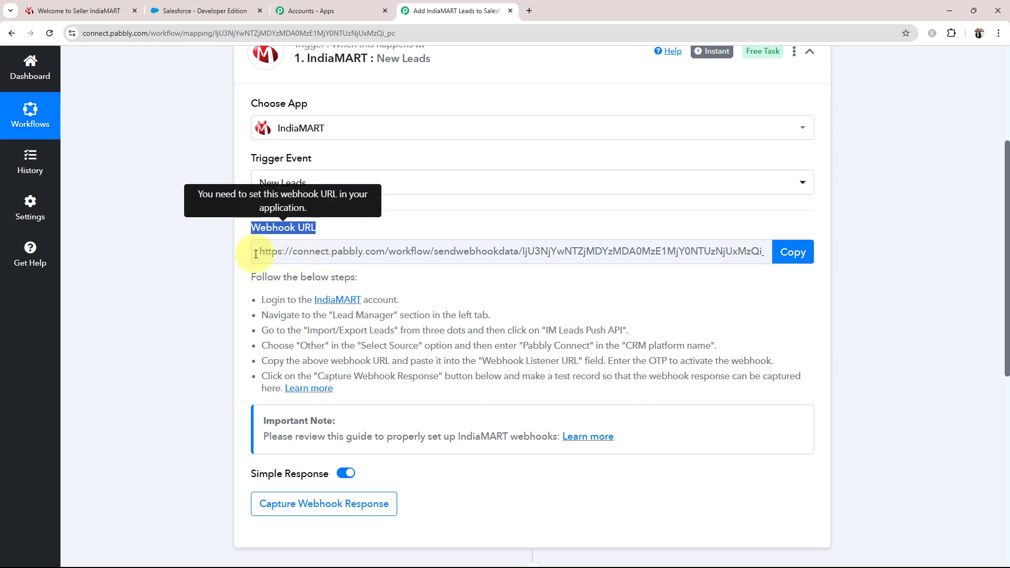
click(206, 276)
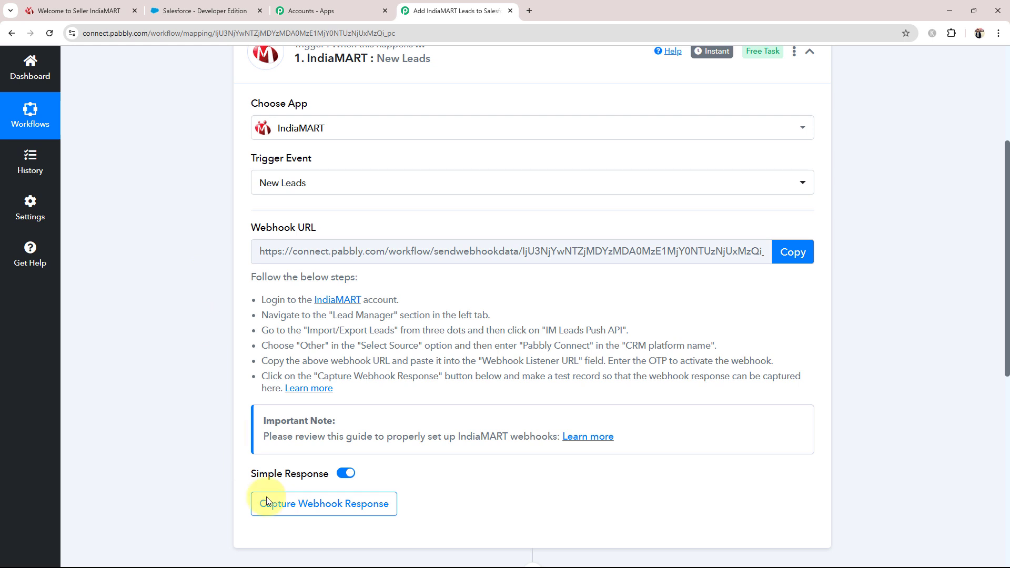
drag(252, 228, 319, 229)
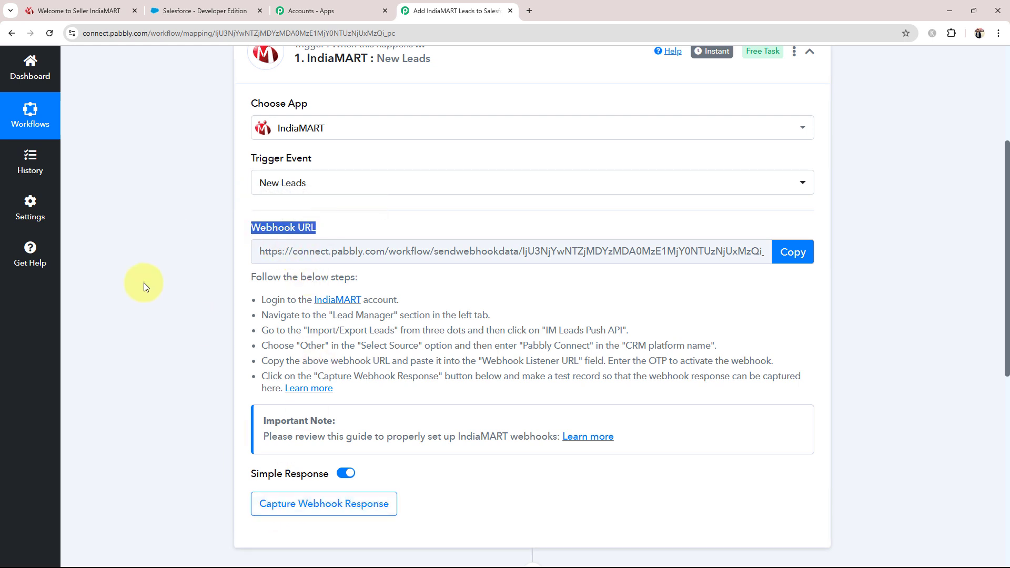
click(143, 283)
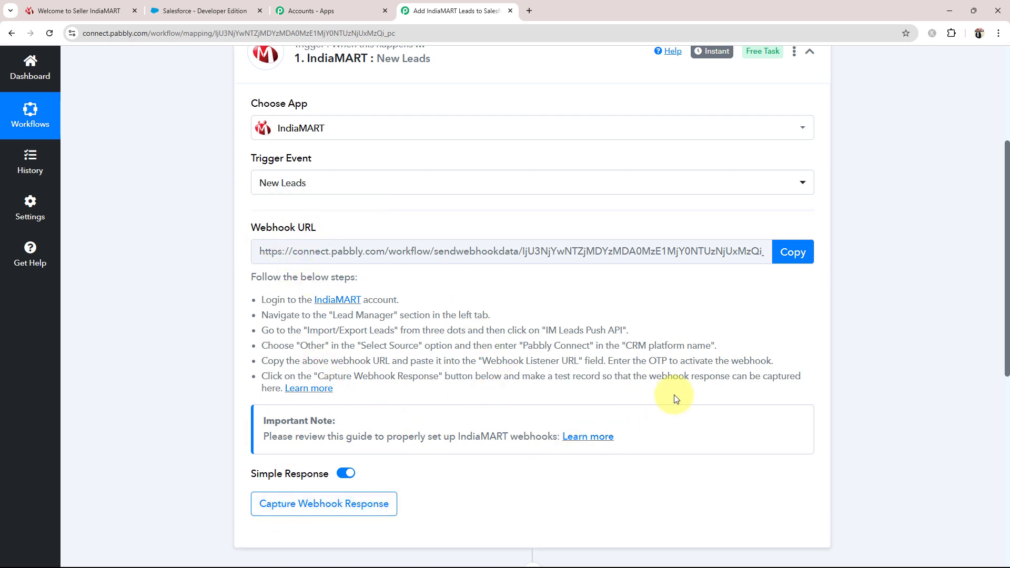
click(792, 251)
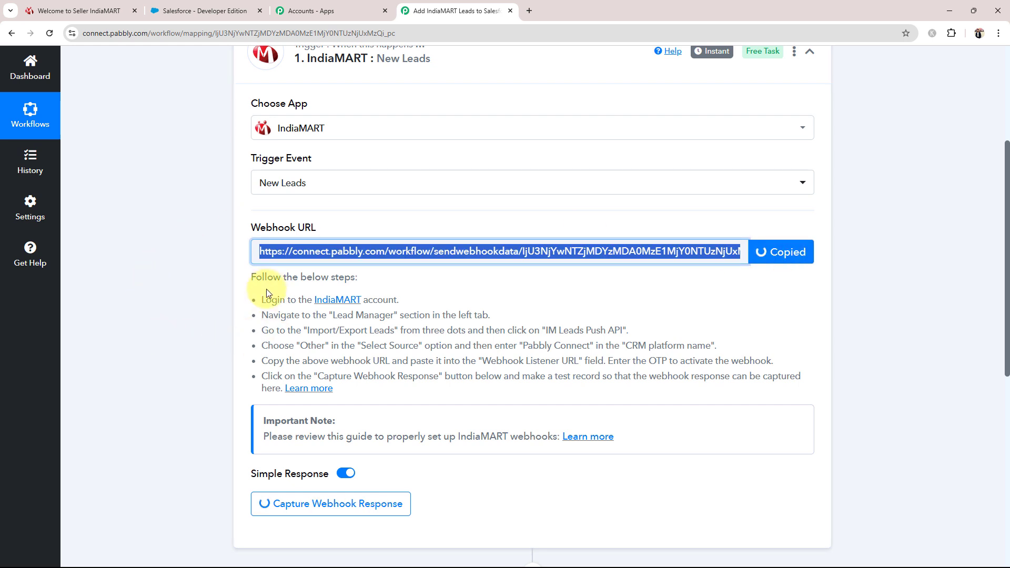
Step: Open the Push API integration page from the IndiaMART Lead Manager's Import / Export Leads options
drag(262, 299, 419, 390)
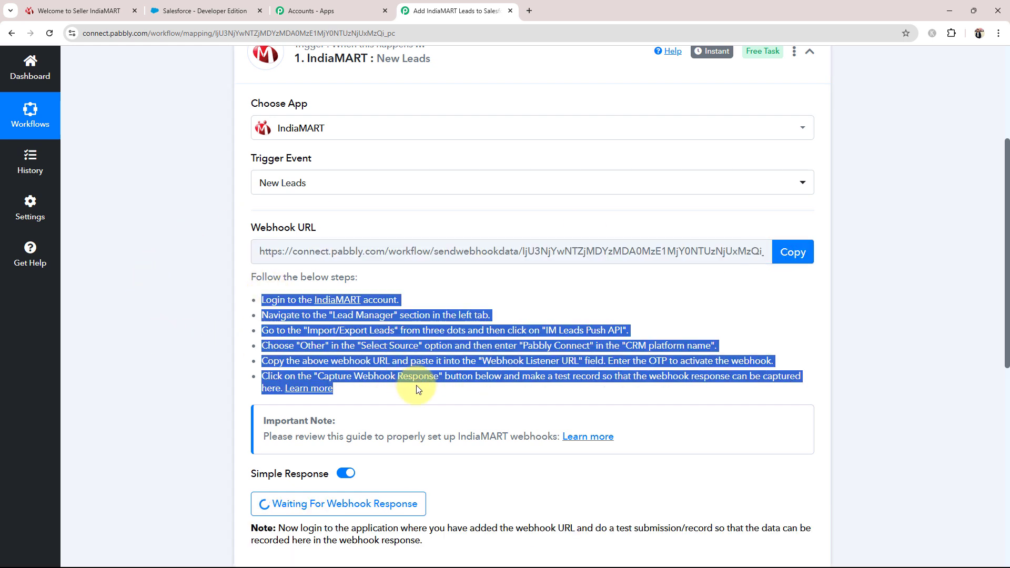
click(203, 386)
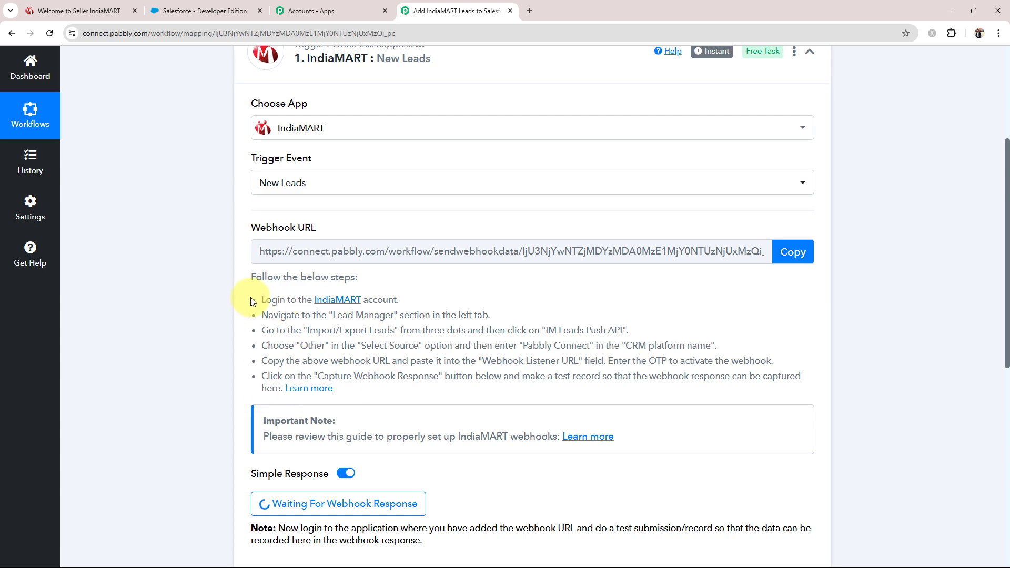
click(112, 10)
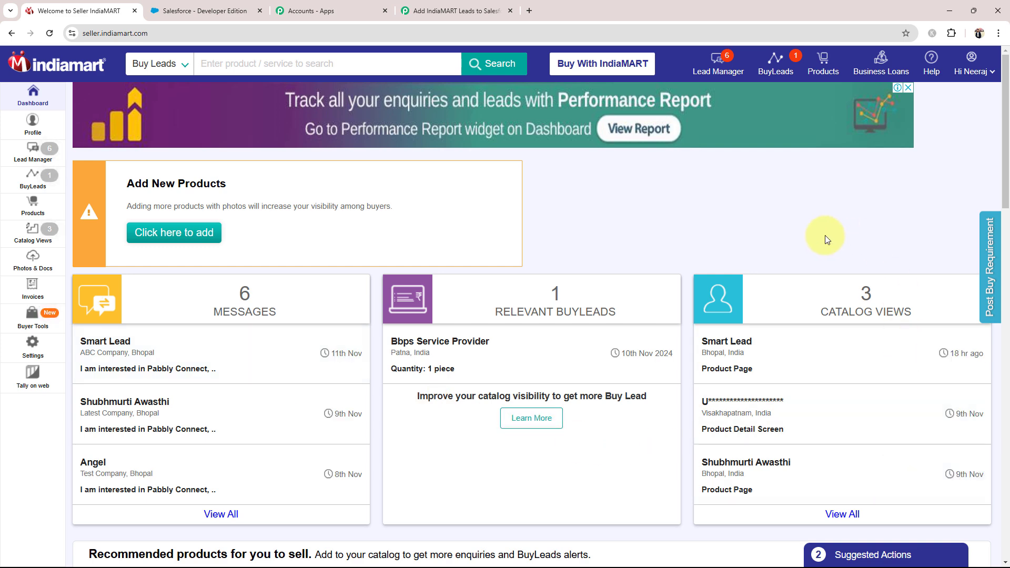
click(24, 150)
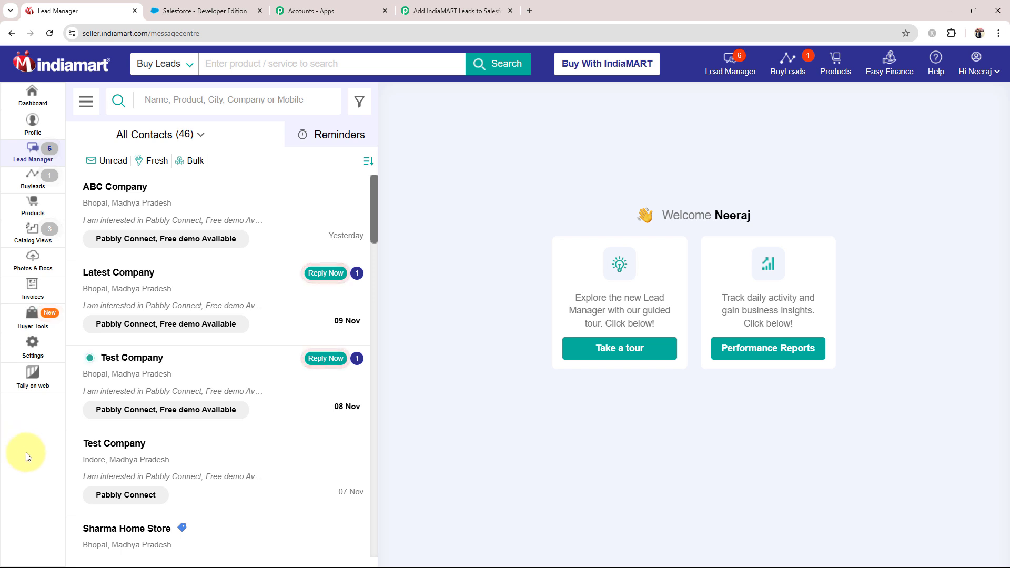
click(87, 102)
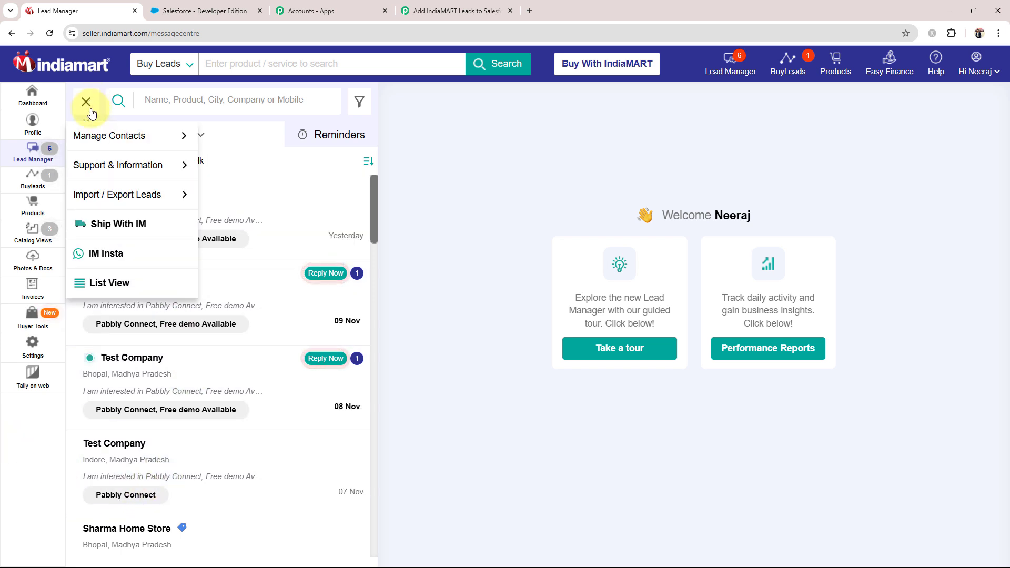
mouse_move(102, 197)
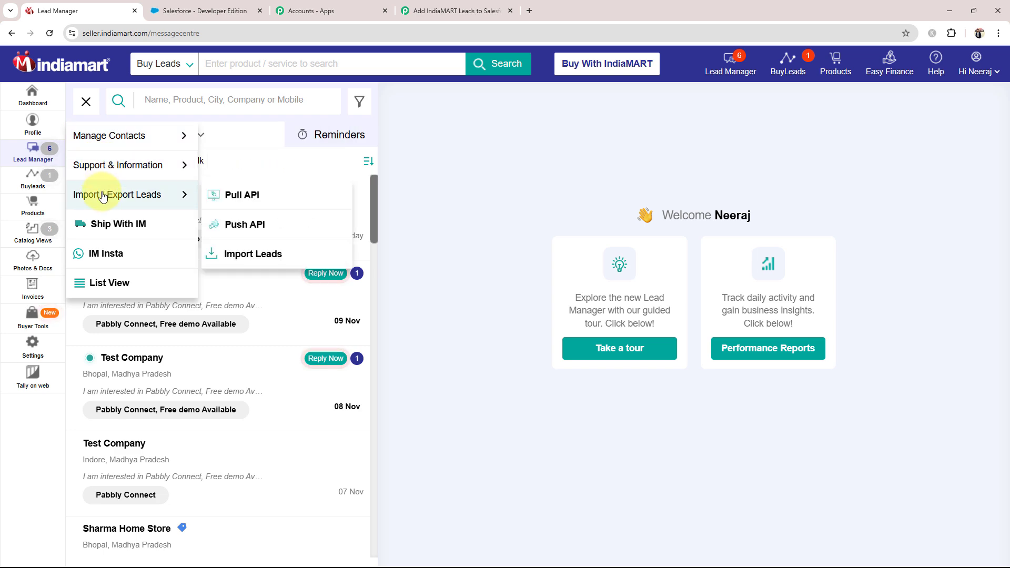
click(258, 226)
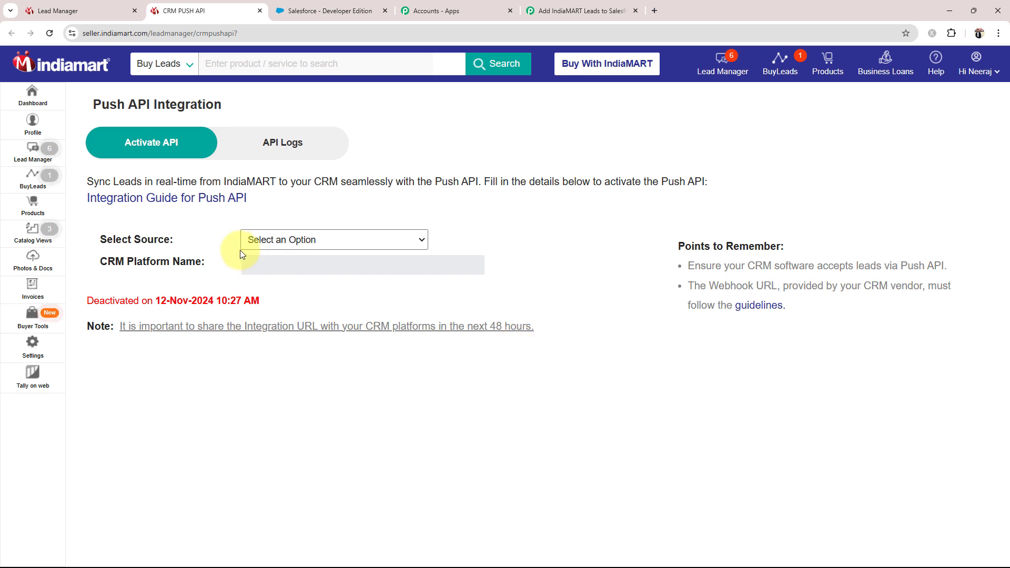
Step: Set the Push API source to Other and enter Pabbly Connect as the CRM platform name
click(280, 240)
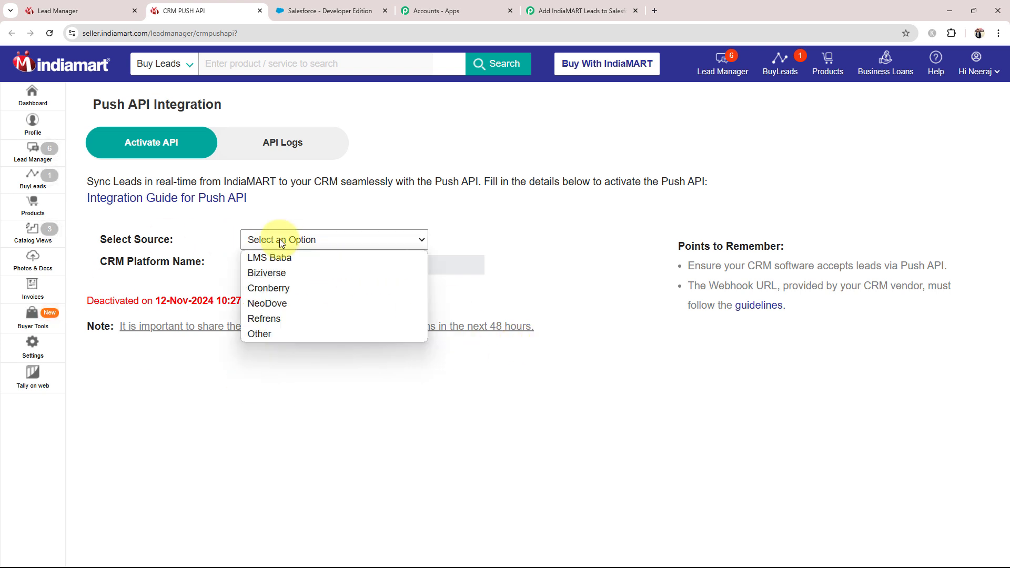
click(260, 332)
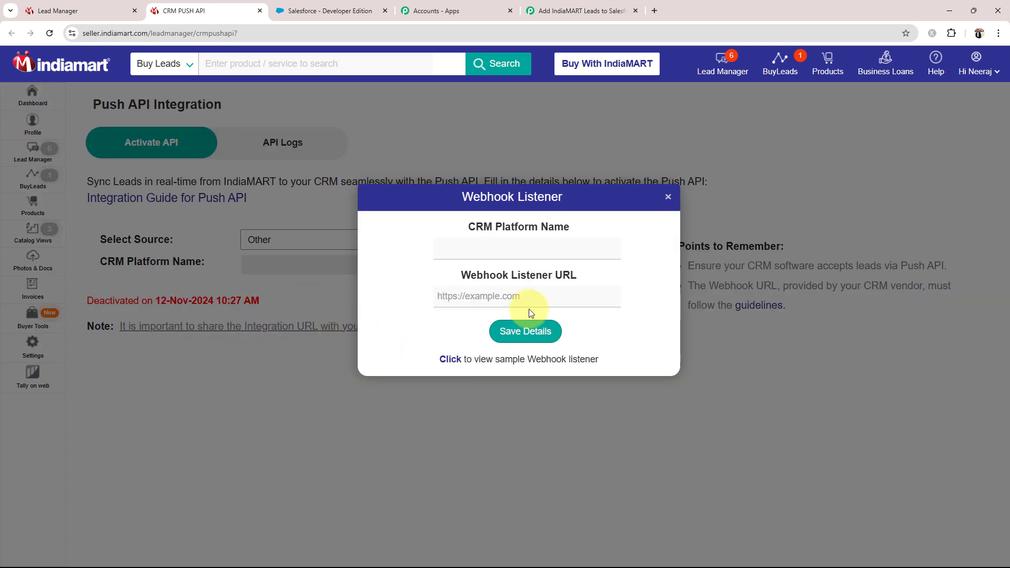
click(456, 246)
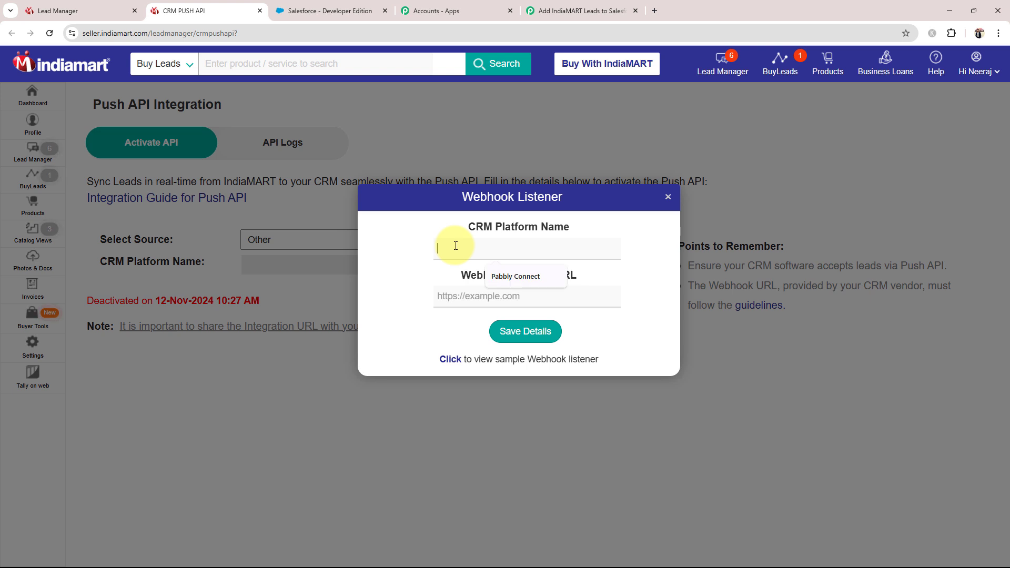
click(525, 279)
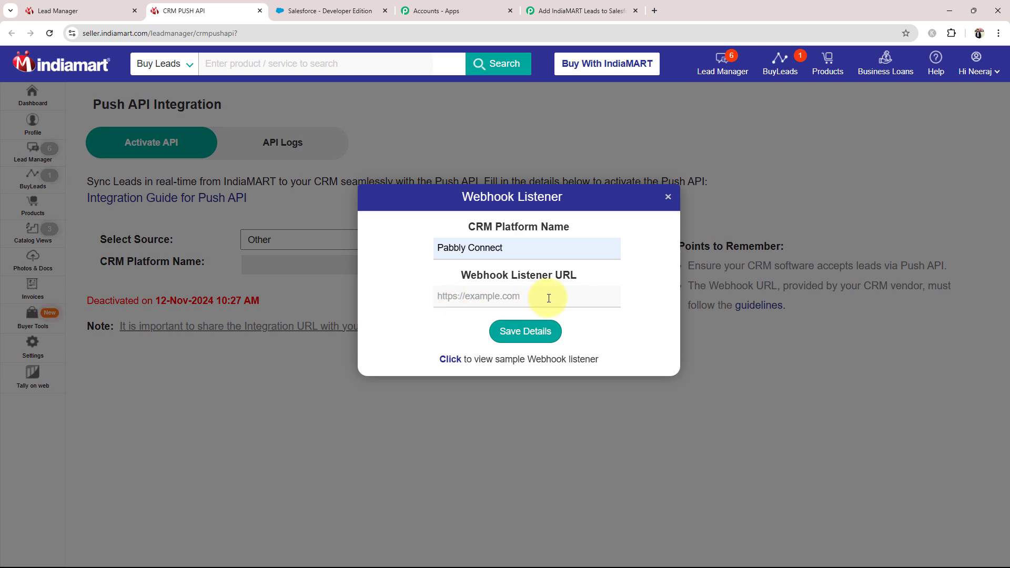
Step: Copy the Pabbly webhook URL, paste it as the Webhook Listener URL, and save the details
click(578, 10)
click(789, 250)
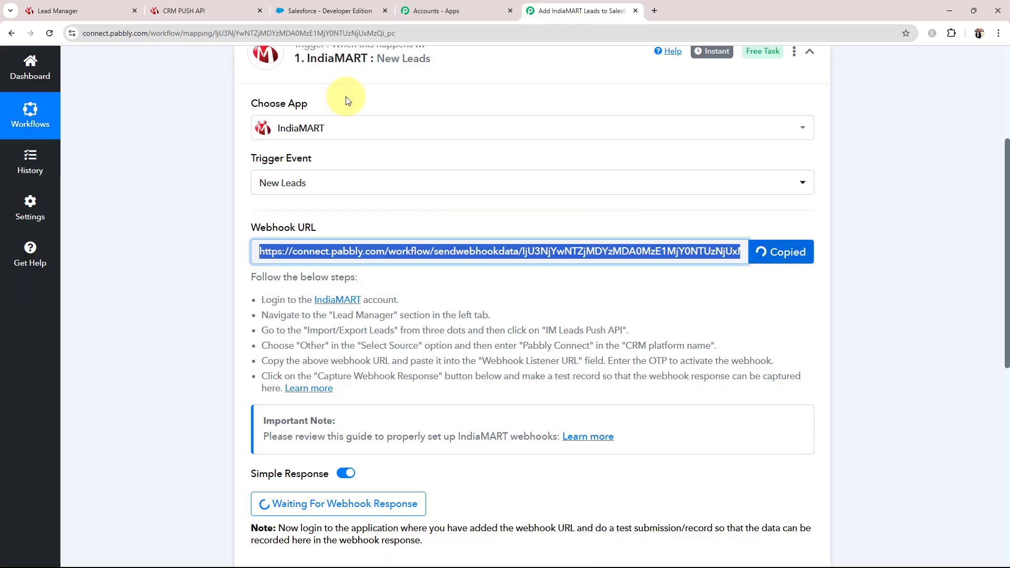
key(ctrl+2)
click(491, 295)
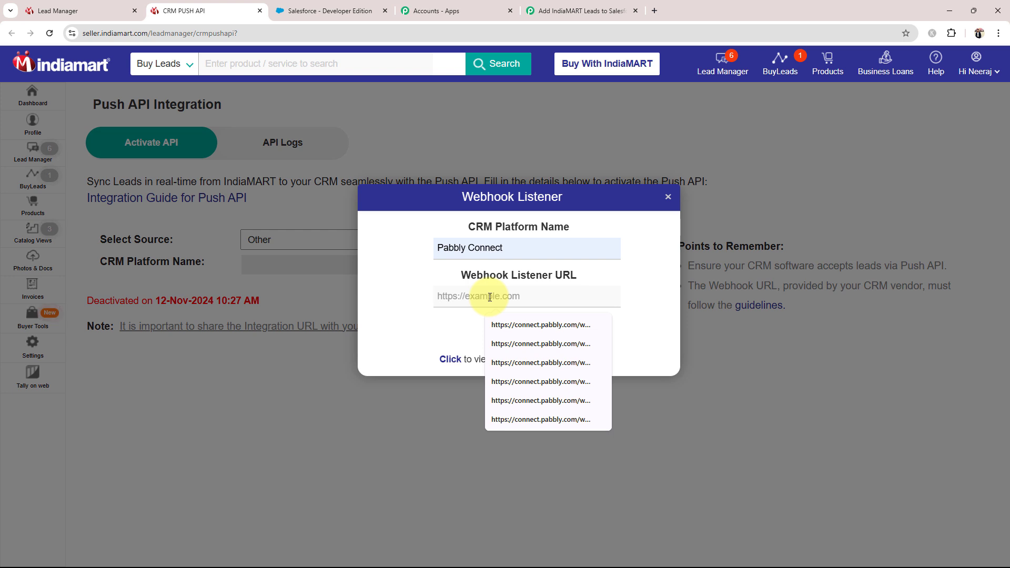
key(ctrl+v)
click(387, 302)
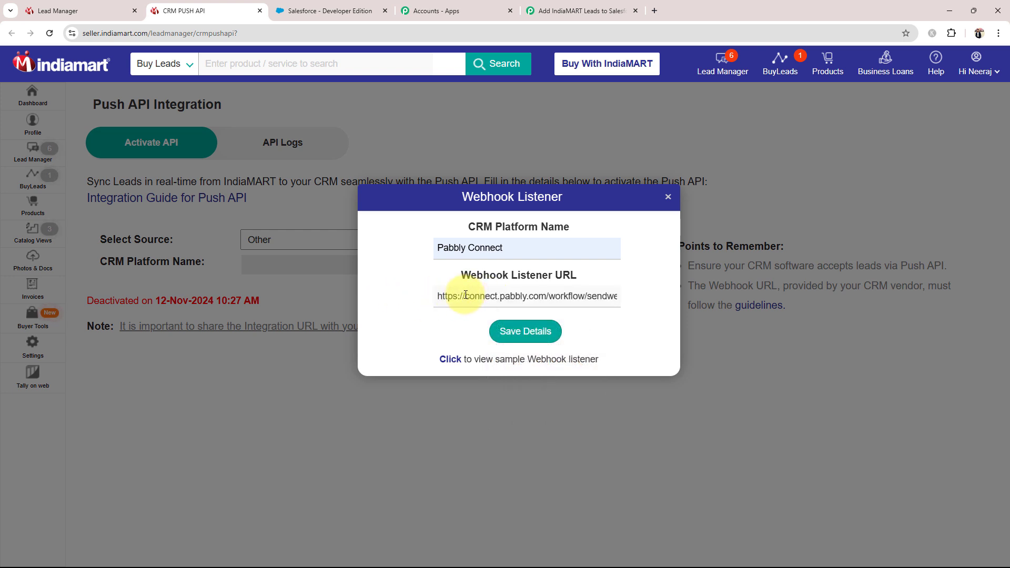
click(525, 330)
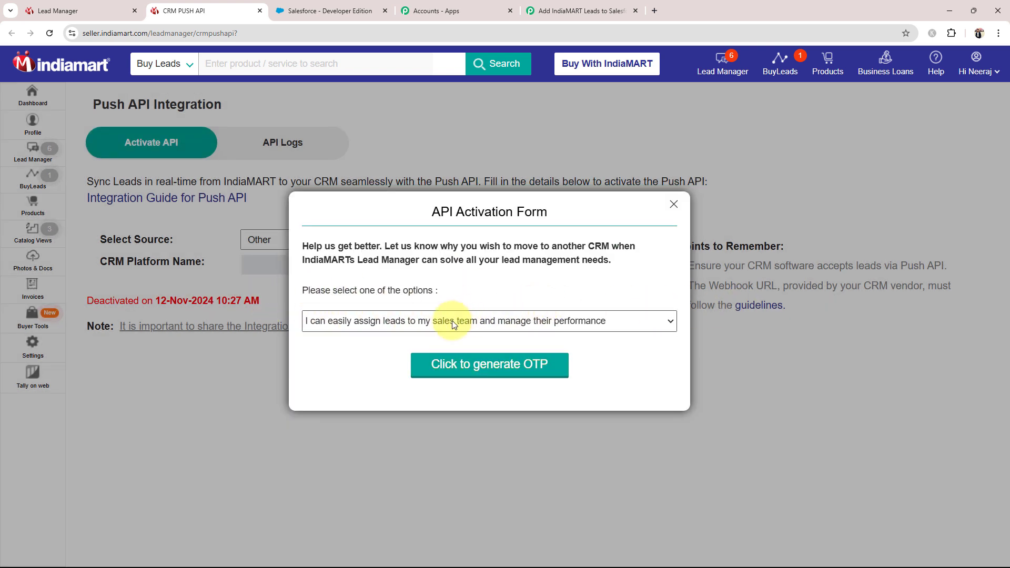
Step: Choose the reason 'My CRM has additional features like Dialer to call the lead and automate further processes' and generate an OTP
click(364, 322)
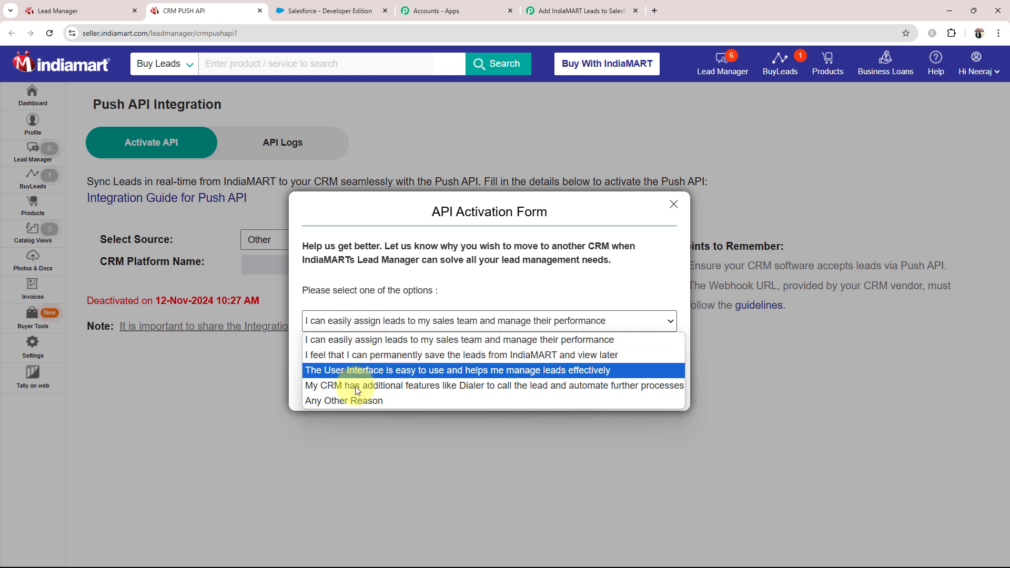
click(368, 386)
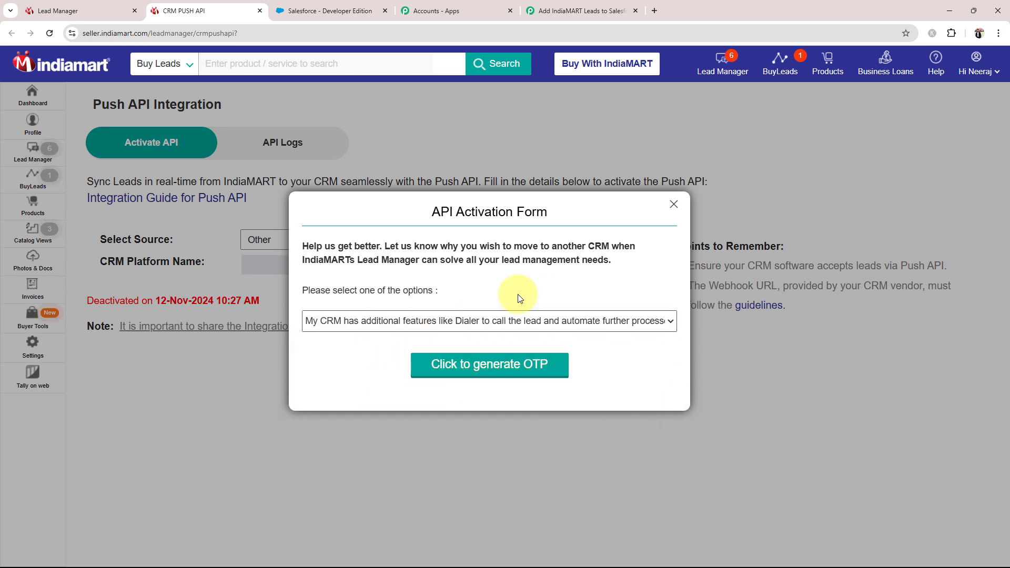
click(556, 380)
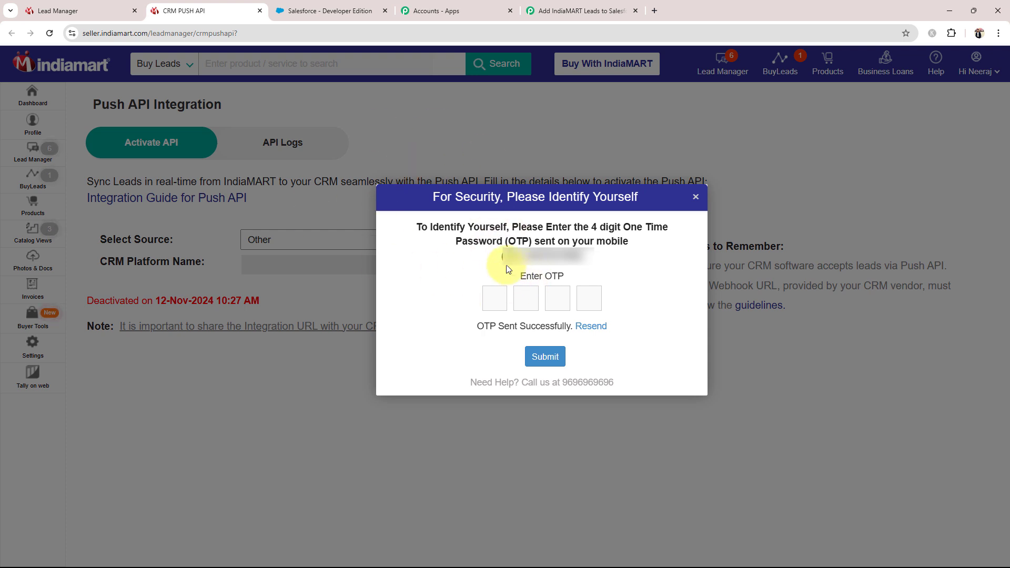
Step: Enter the one-time password sent to the mobile and submit it to activate the Push API
click(544, 361)
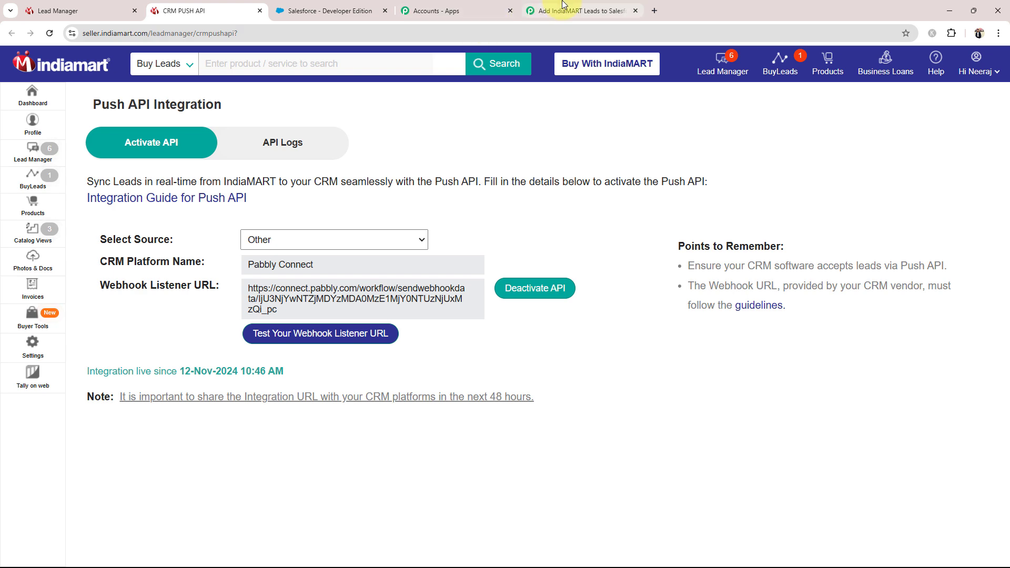
Step: Check the Pabbly IndiaMART trigger step for a captured webhook response
click(547, 10)
click(184, 336)
scroll(185, 336, down, 2)
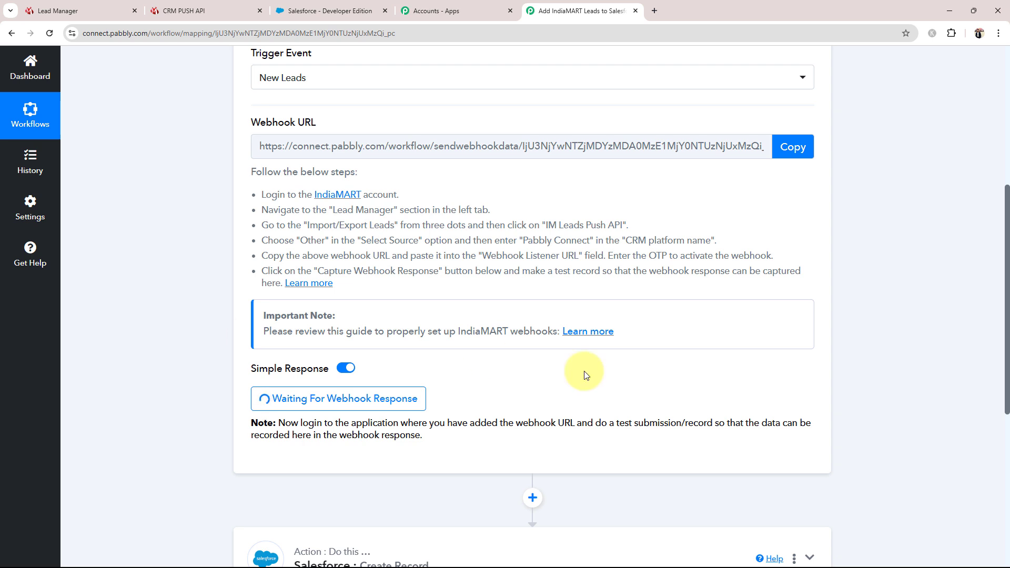
drag(617, 423, 735, 424)
click(672, 462)
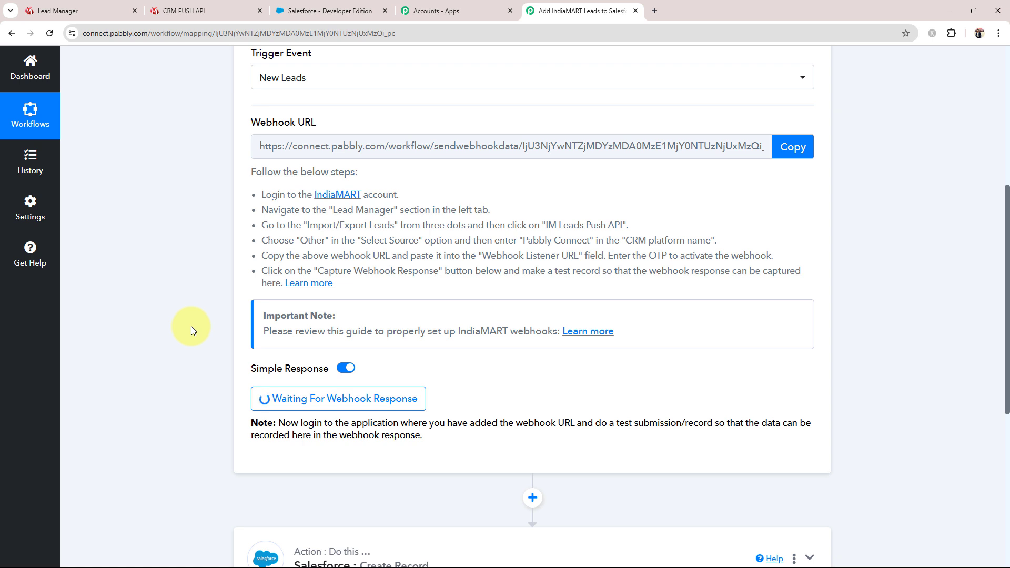
scroll(189, 353, up, 1)
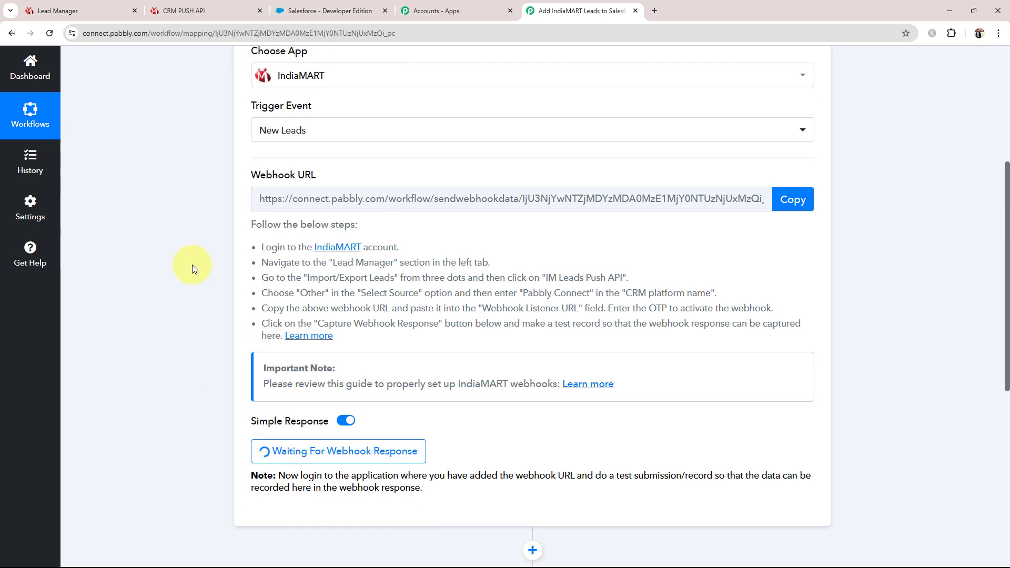
Step: Open IndiaMART's webhook listener tester and send a test request to the Pabbly webhook URL
click(184, 11)
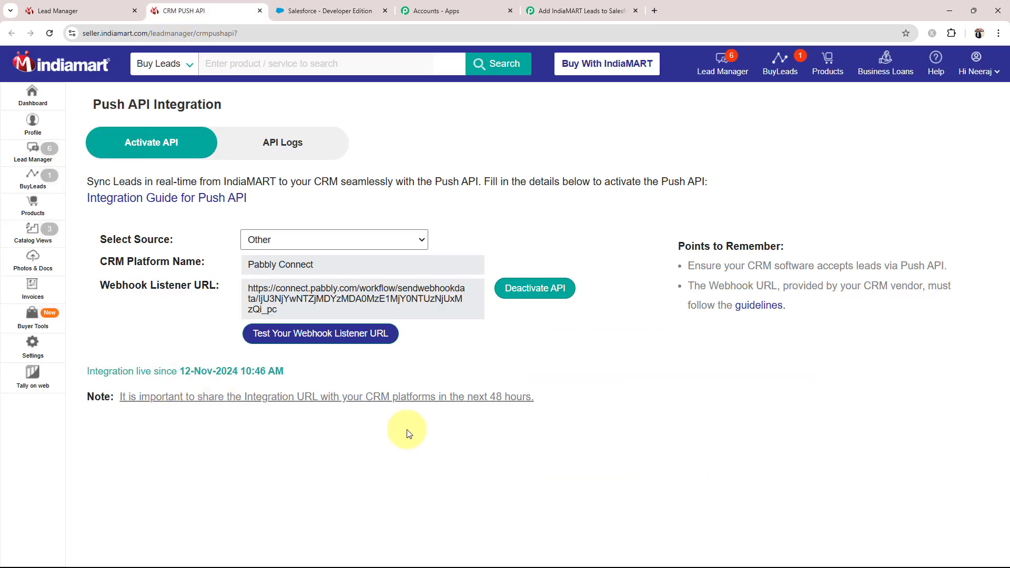
click(297, 335)
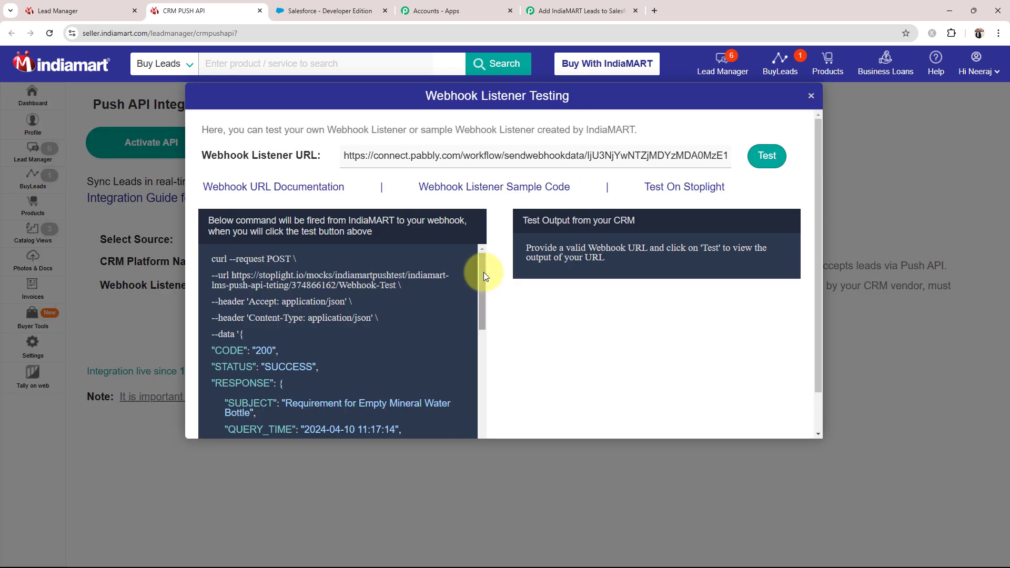
drag(484, 272, 487, 287)
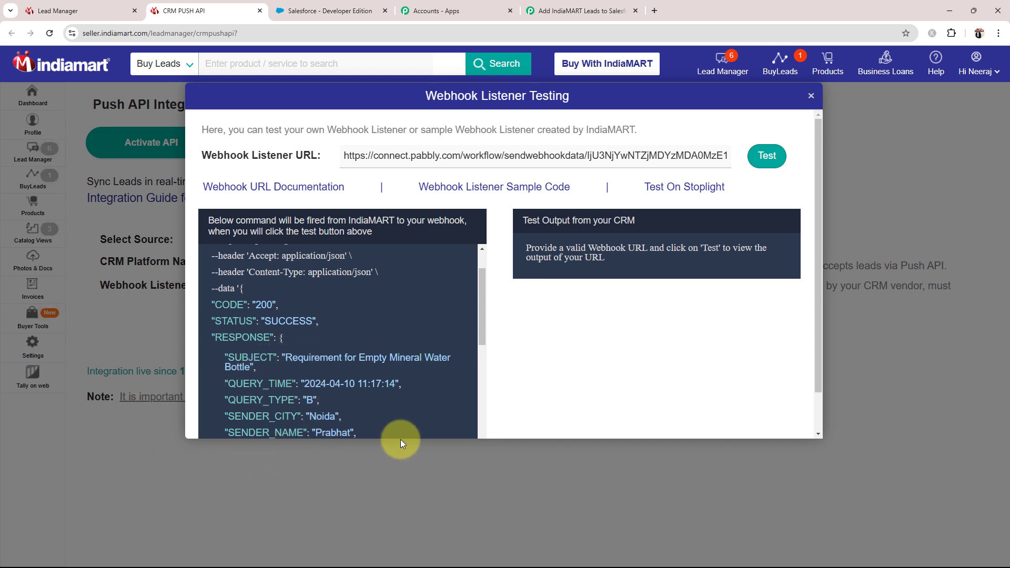
drag(314, 416, 333, 416)
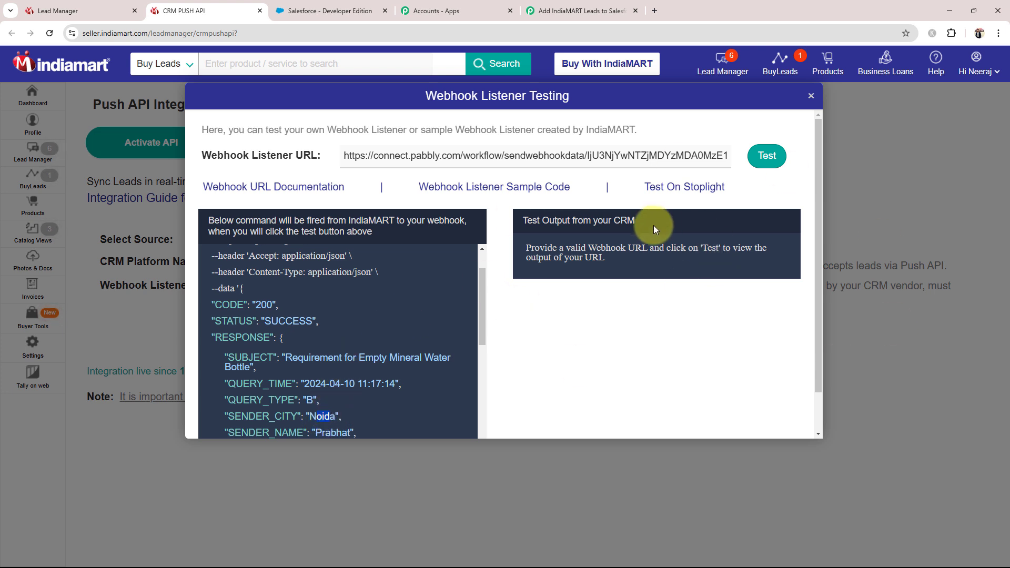
click(777, 153)
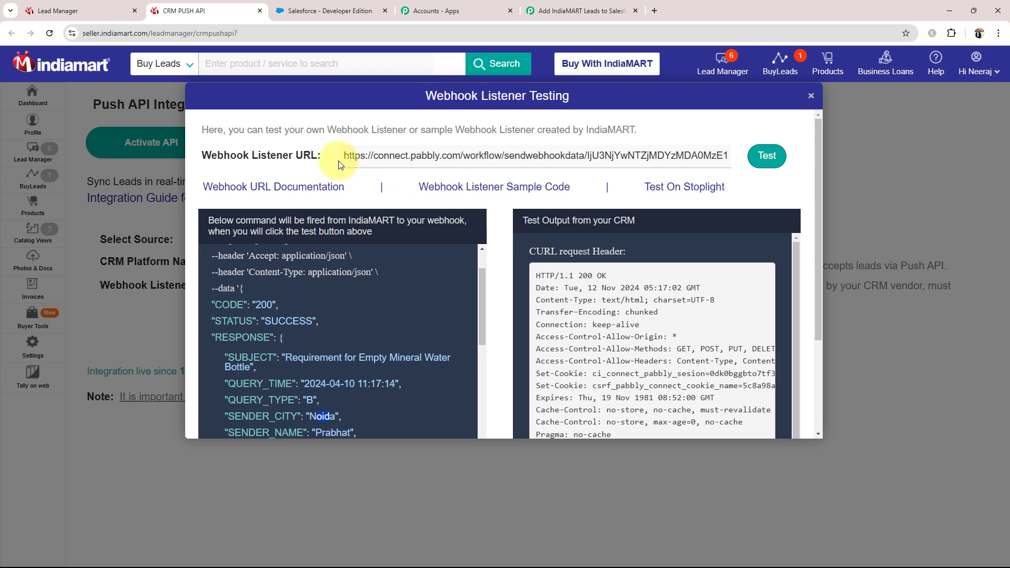
Step: Review the captured webhook response fields in the Pabbly IndiaMART trigger step
drag(343, 156, 712, 141)
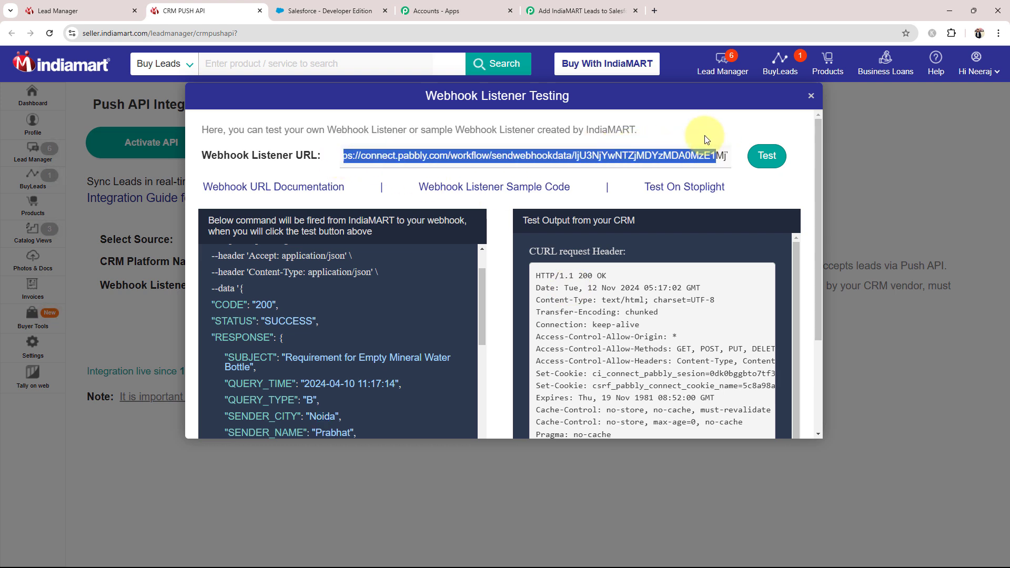
click(713, 142)
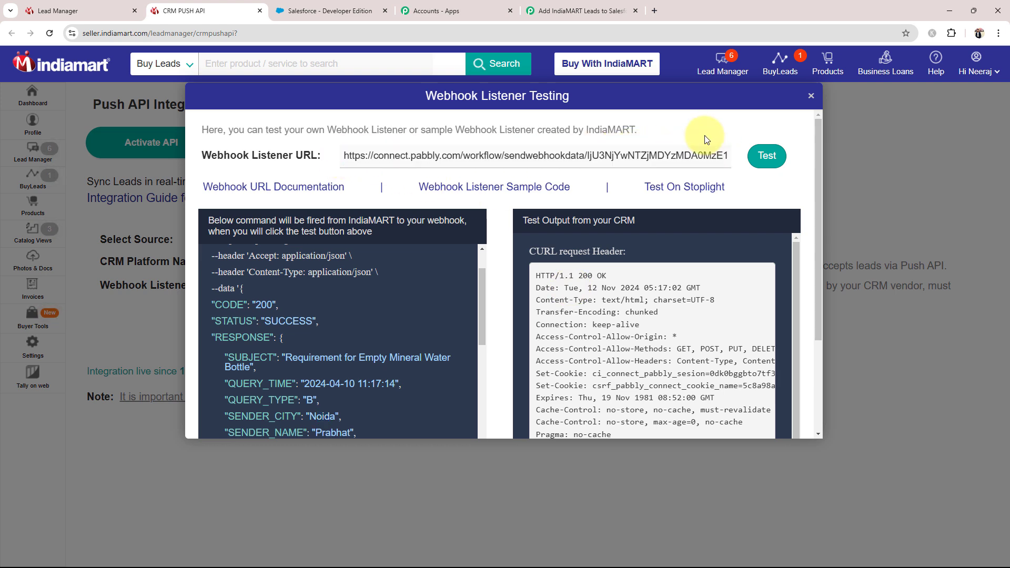
click(552, 11)
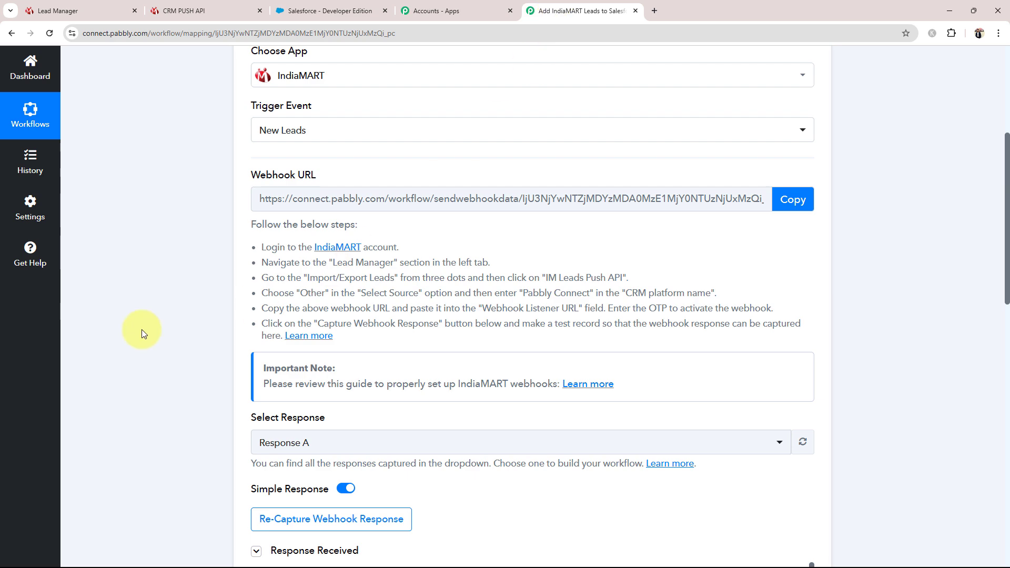
scroll(141, 329, down, 9)
scroll(141, 329, up, 1)
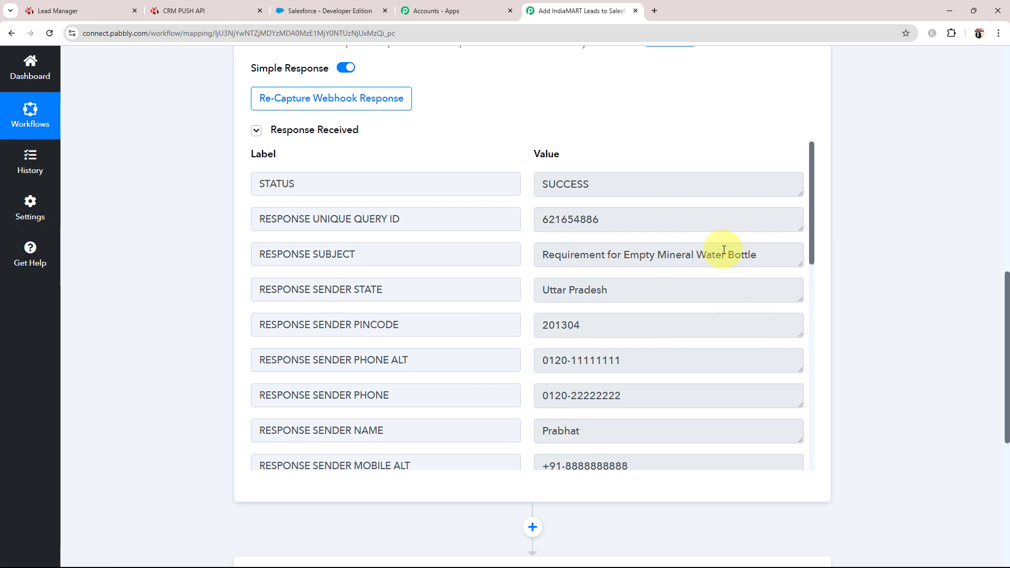
double_click(573, 331)
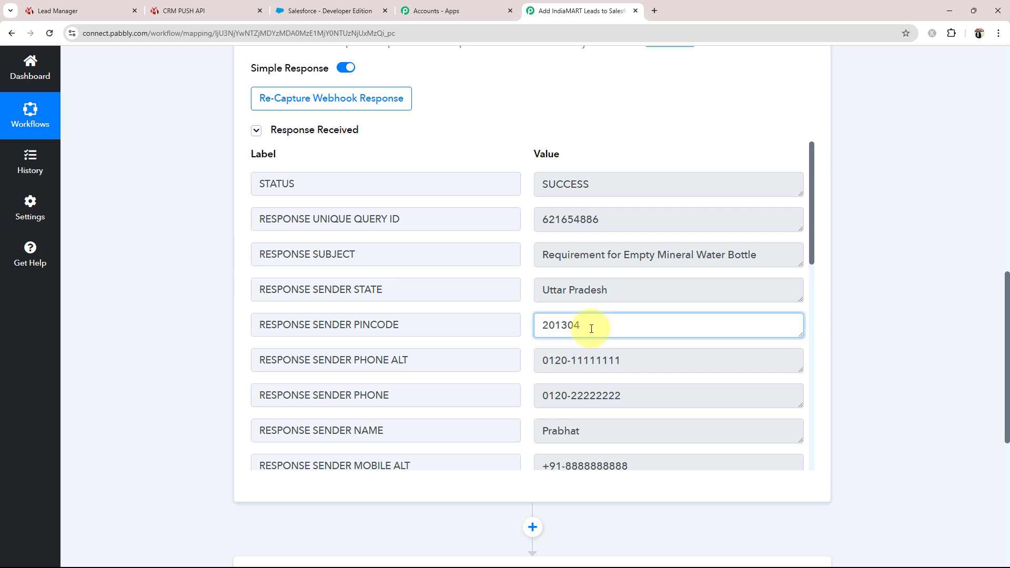
click(681, 393)
click(607, 436)
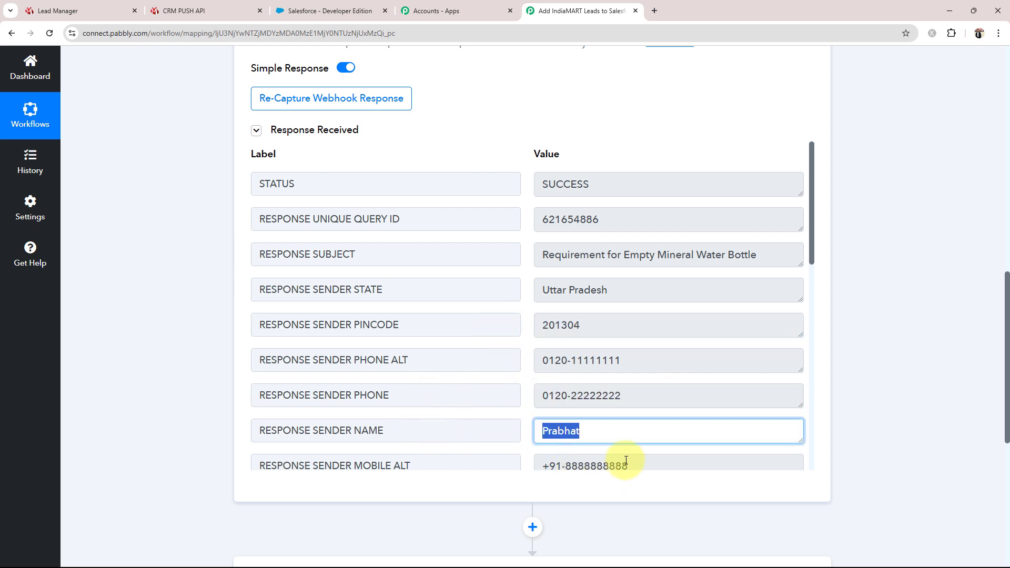
drag(813, 186, 837, 409)
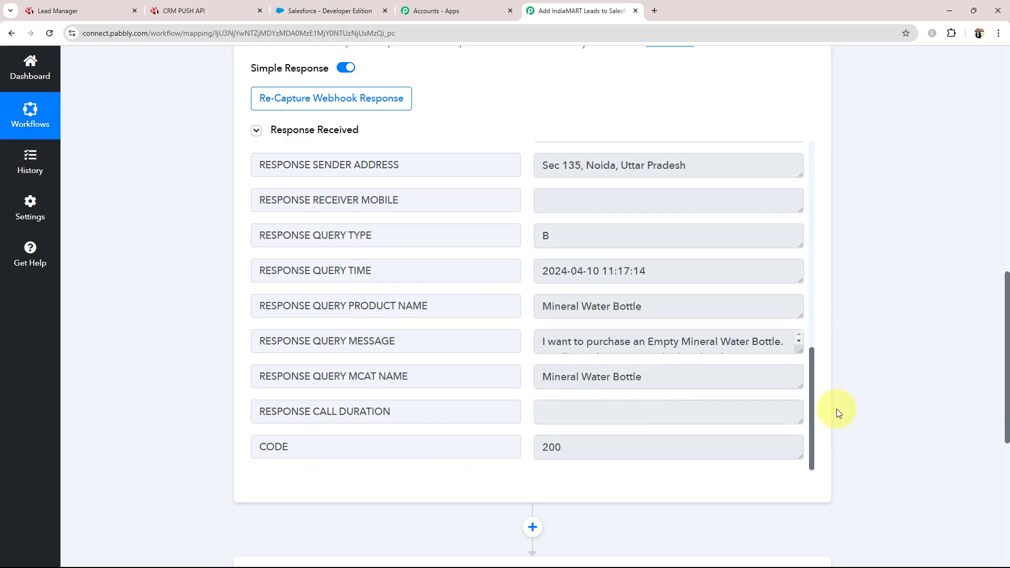
click(784, 348)
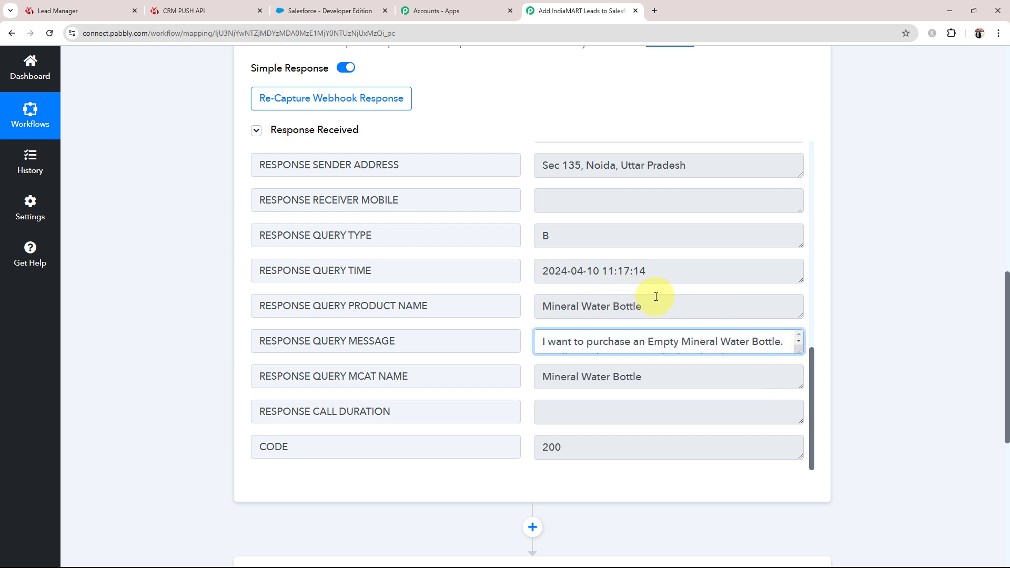
Step: Collapse the IndiaMART trigger step and open the Salesforce Create Record action step
drag(688, 303, 512, 305)
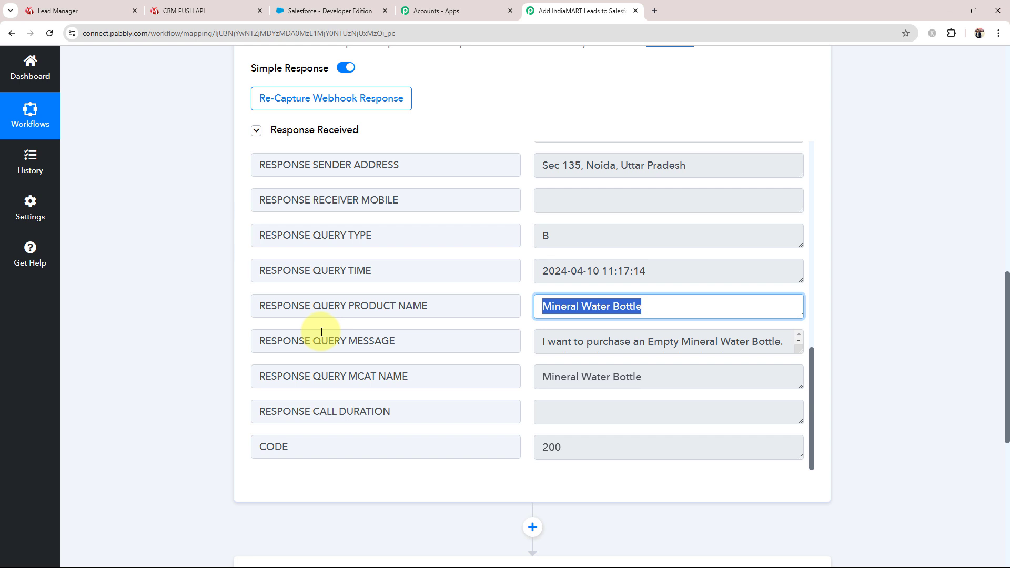
scroll(232, 354, up, 15)
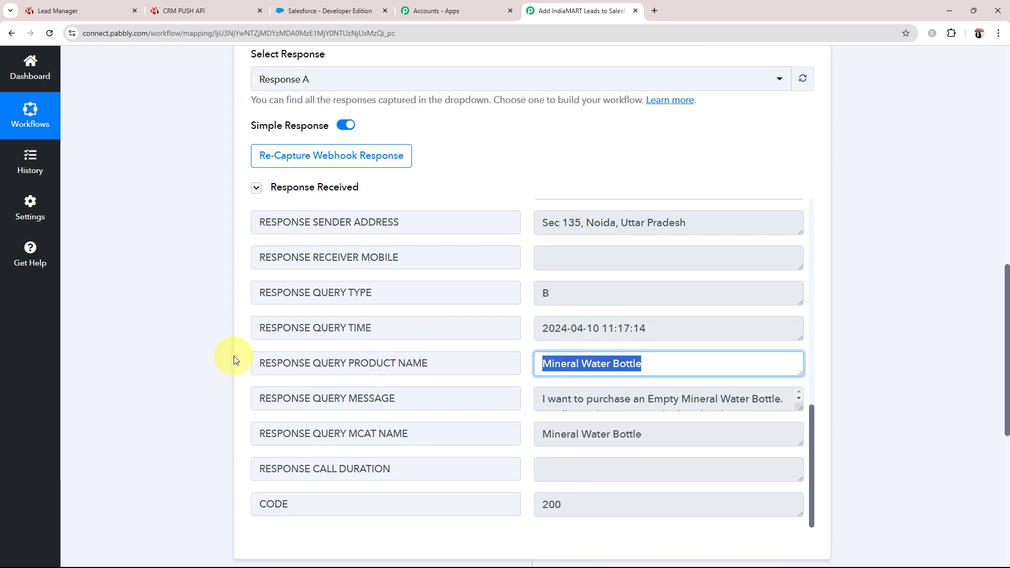
click(552, 254)
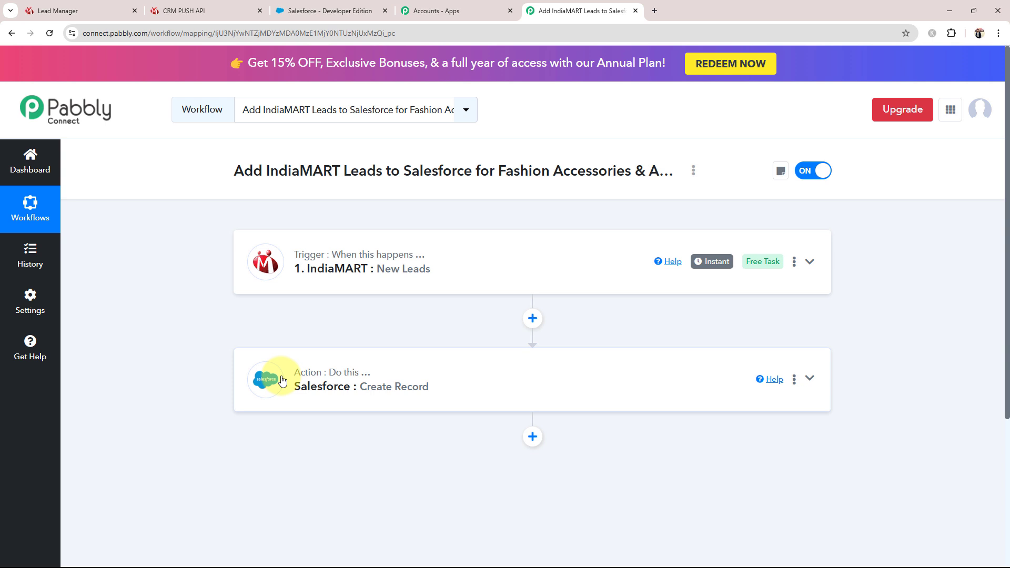
click(353, 387)
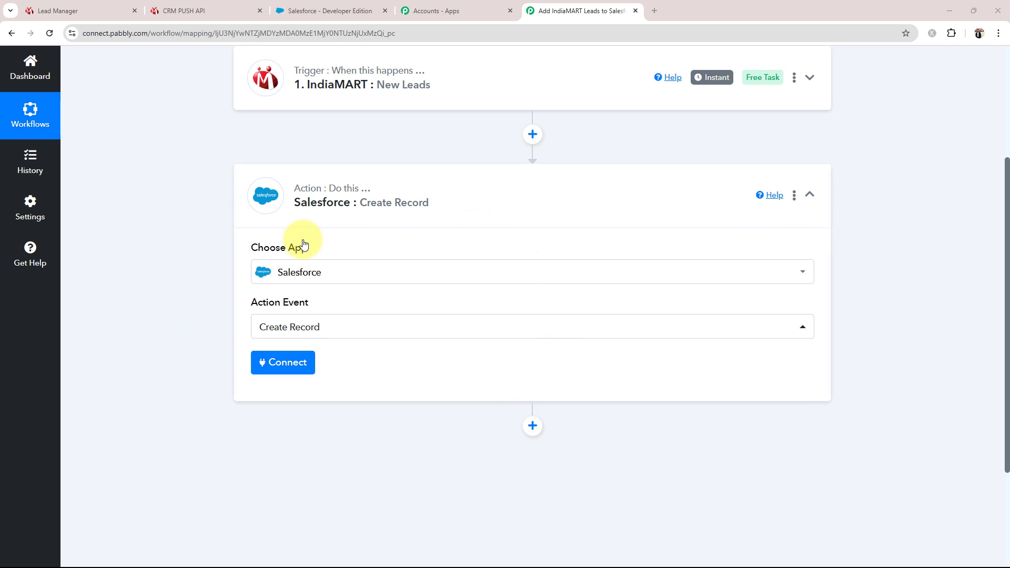
Step: Add a new Salesforce connection and allow Pabbly Connect access to the Salesforce account
click(283, 362)
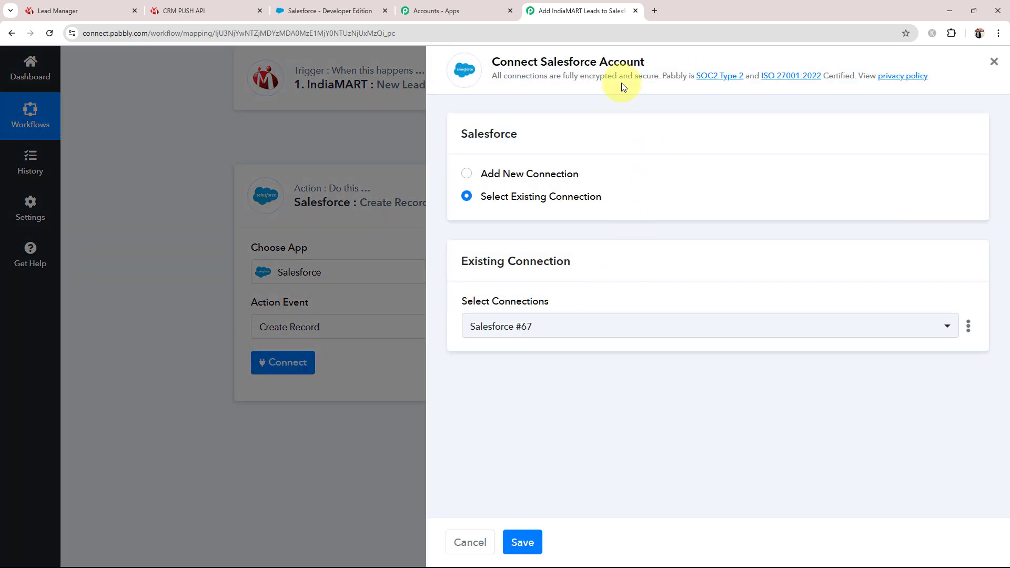
drag(541, 62, 676, 61)
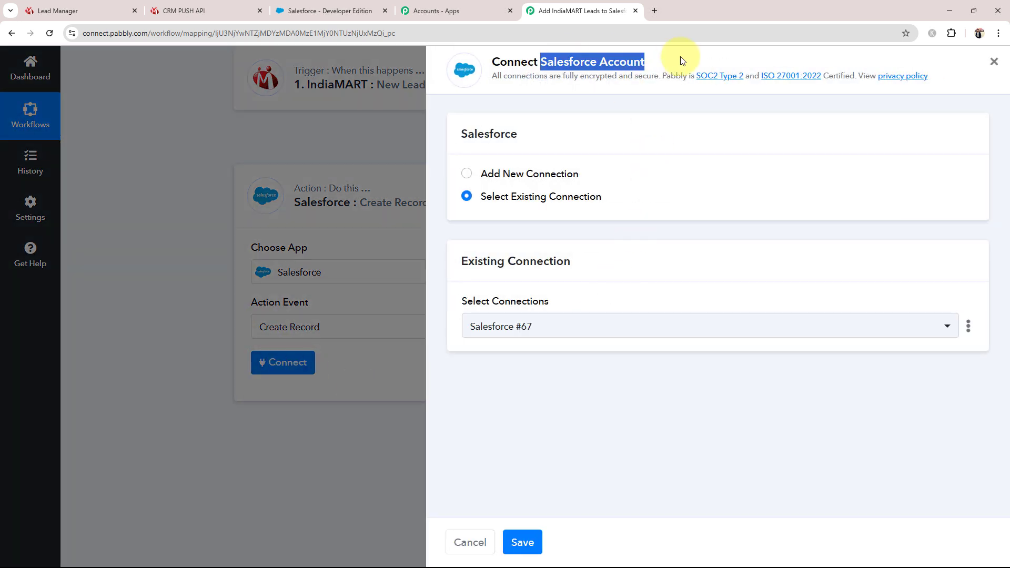
click(467, 173)
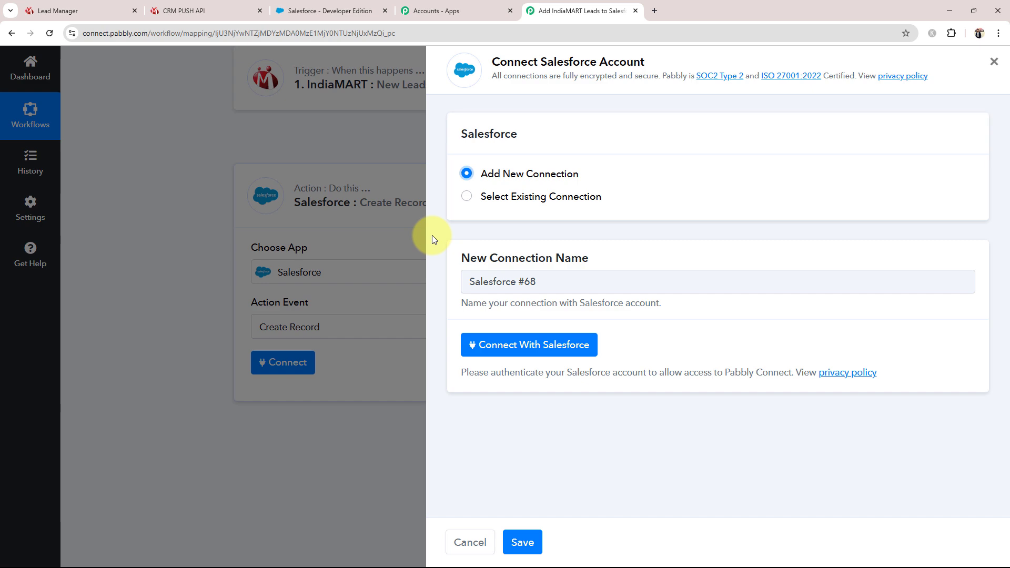
click(496, 350)
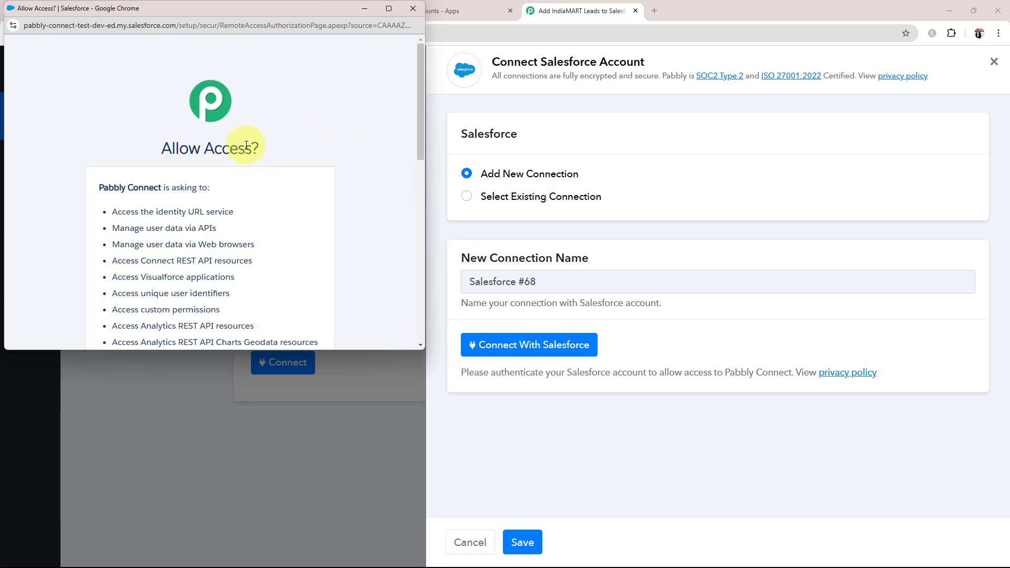
scroll(255, 153, down, 10)
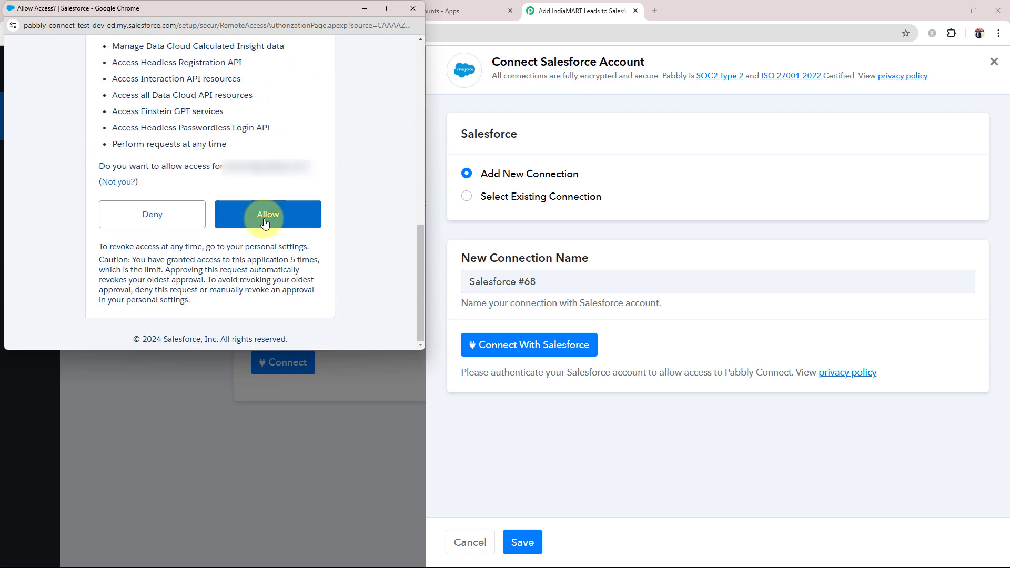
click(265, 223)
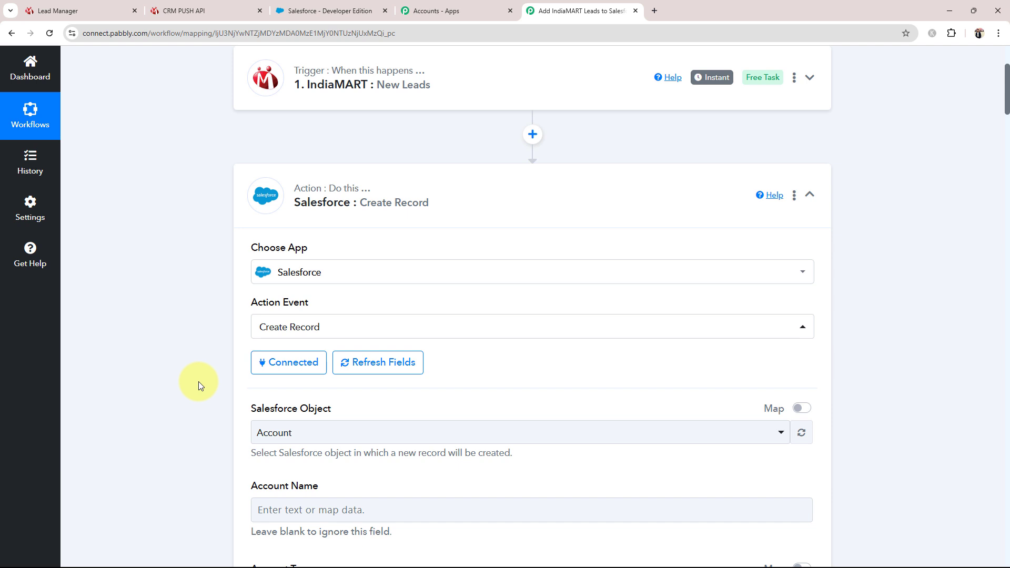
Step: Set the Salesforce object for the new record to Contact
scroll(197, 377, down, 4)
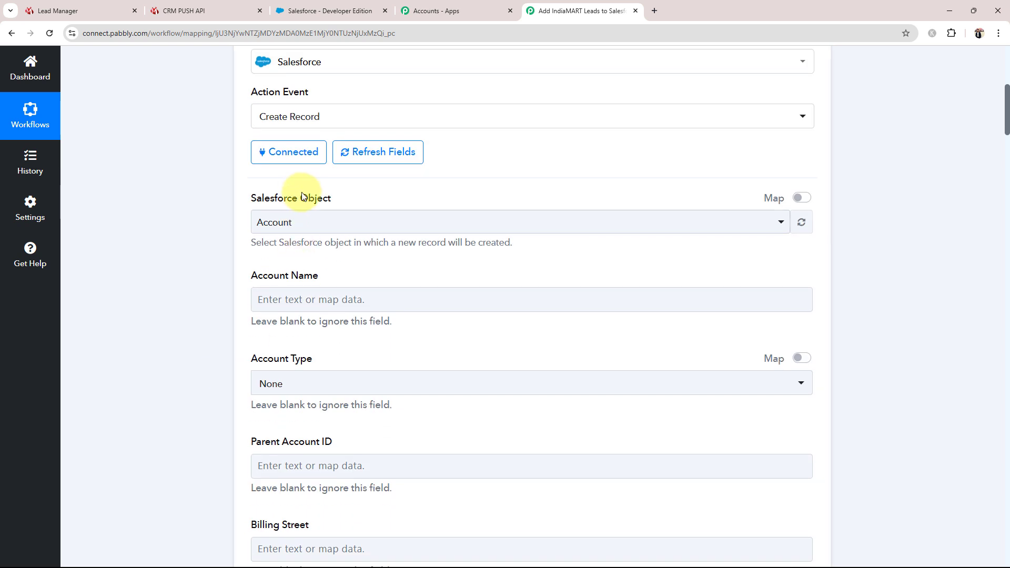
click(258, 222)
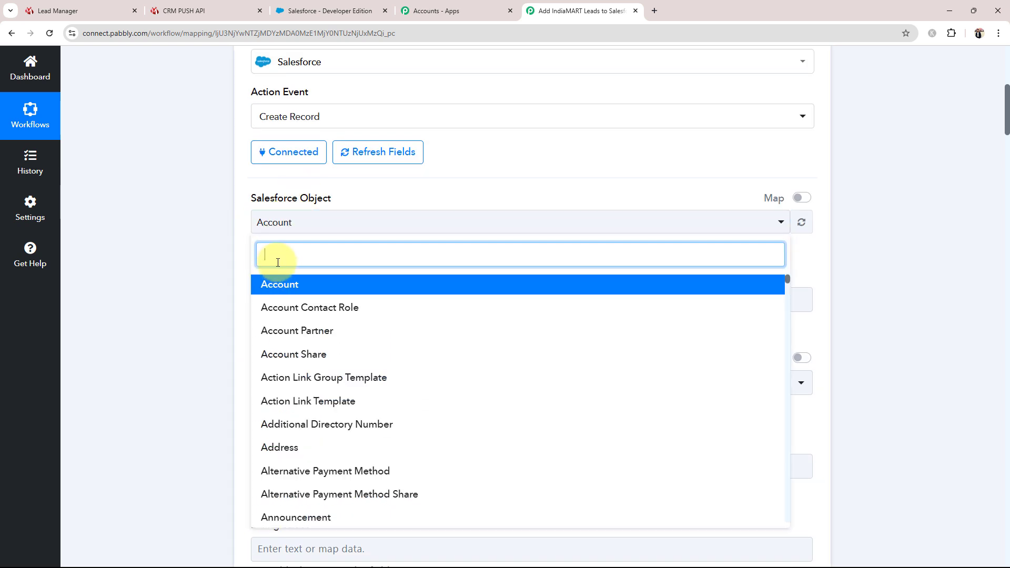
text(Conta)
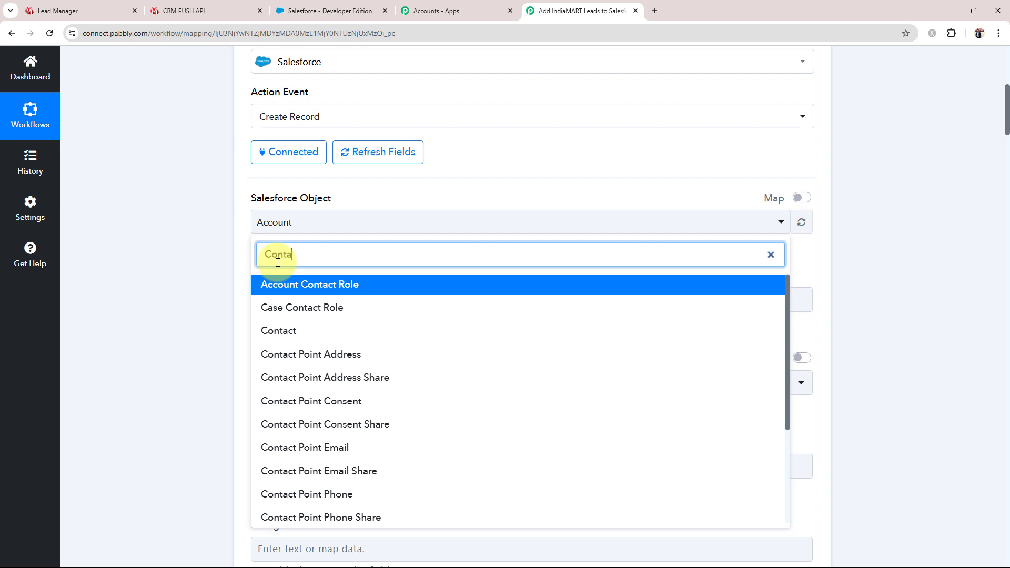
click(291, 332)
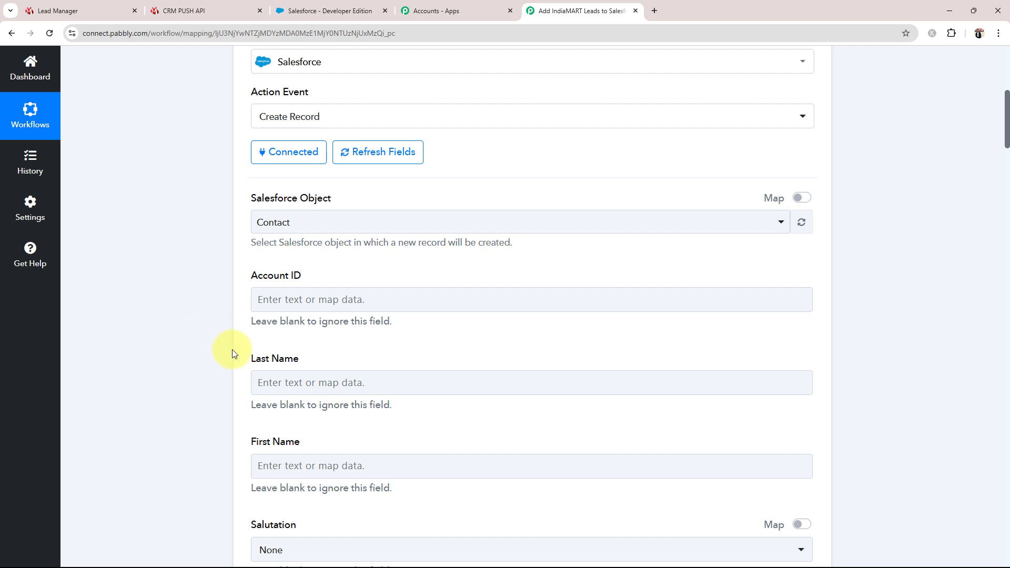
Step: Map the IndiaMART response sender name into the Contact's Last Name field
scroll(233, 352, down, 4)
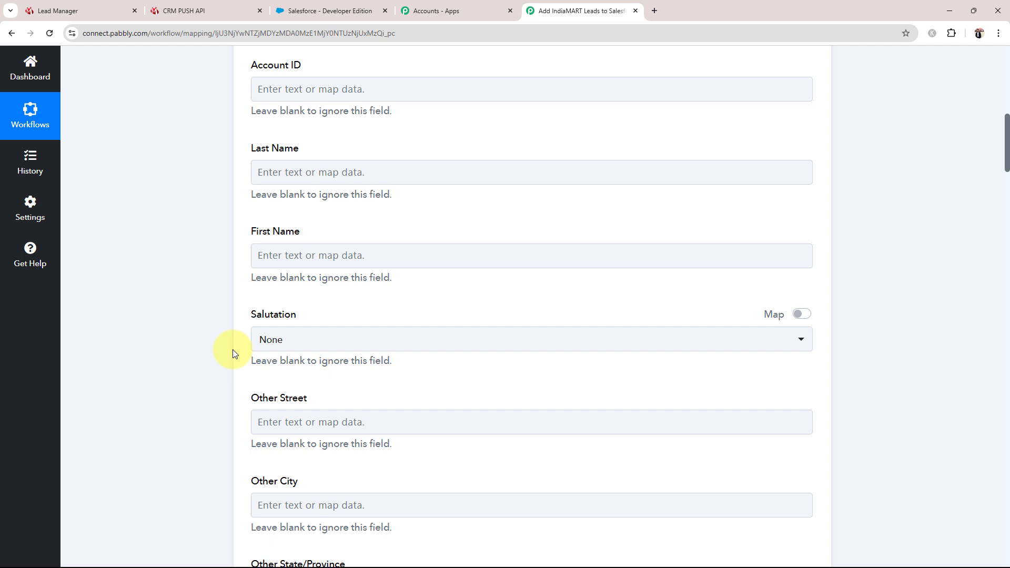
scroll(232, 349, up, 4)
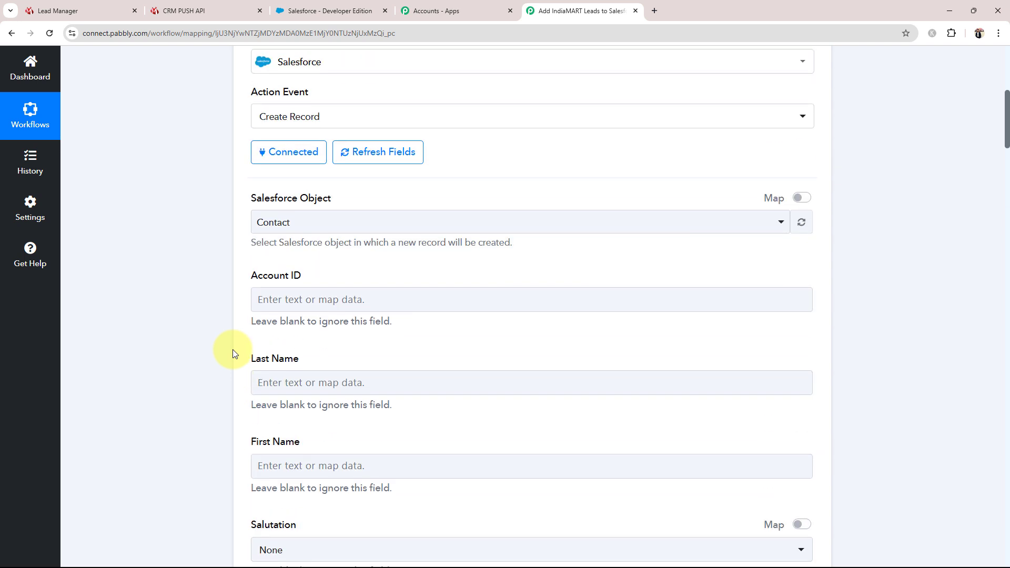
scroll(233, 354, up, 1)
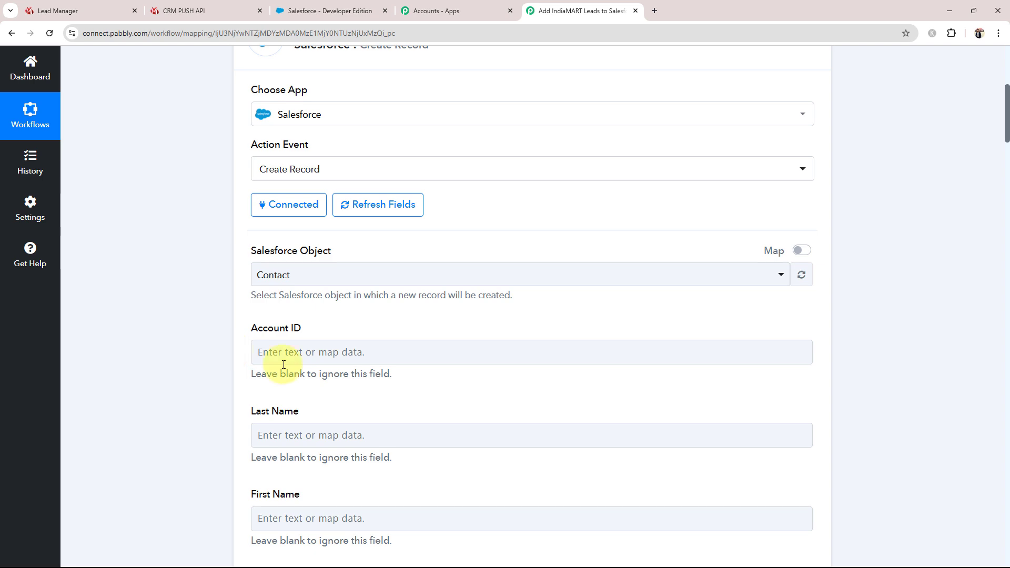
scroll(241, 290, up, 5)
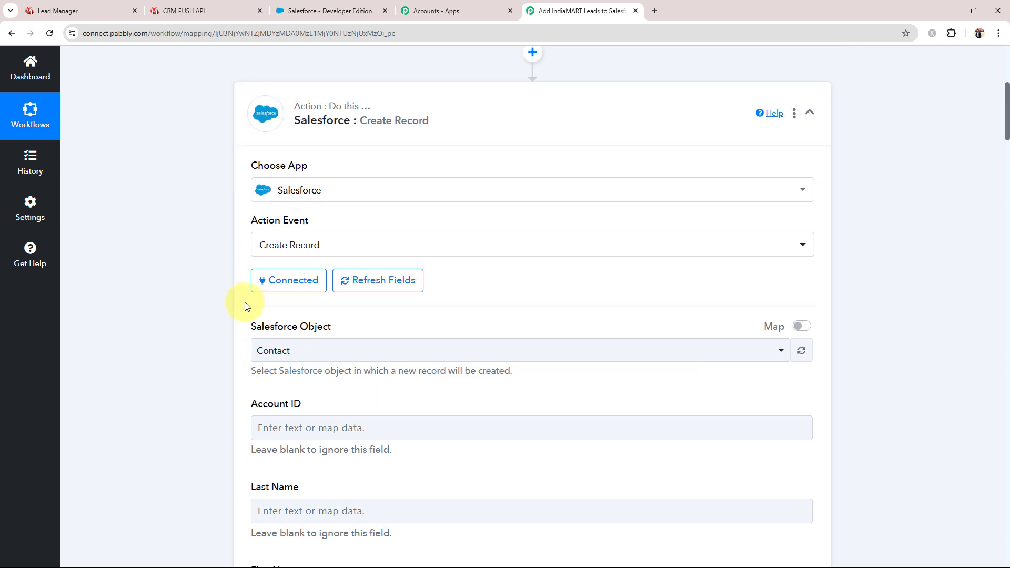
scroll(177, 297, down, 8)
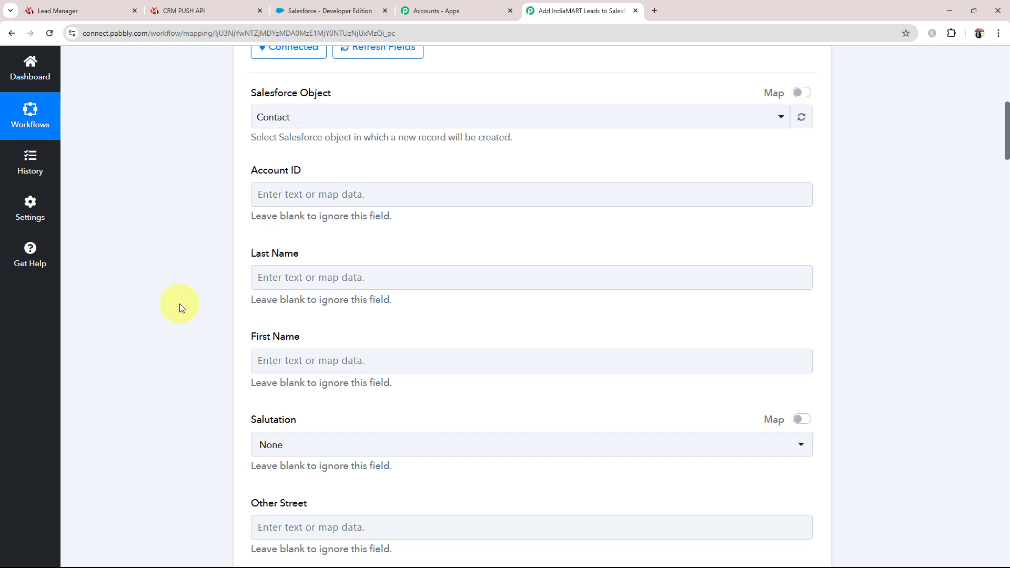
click(284, 276)
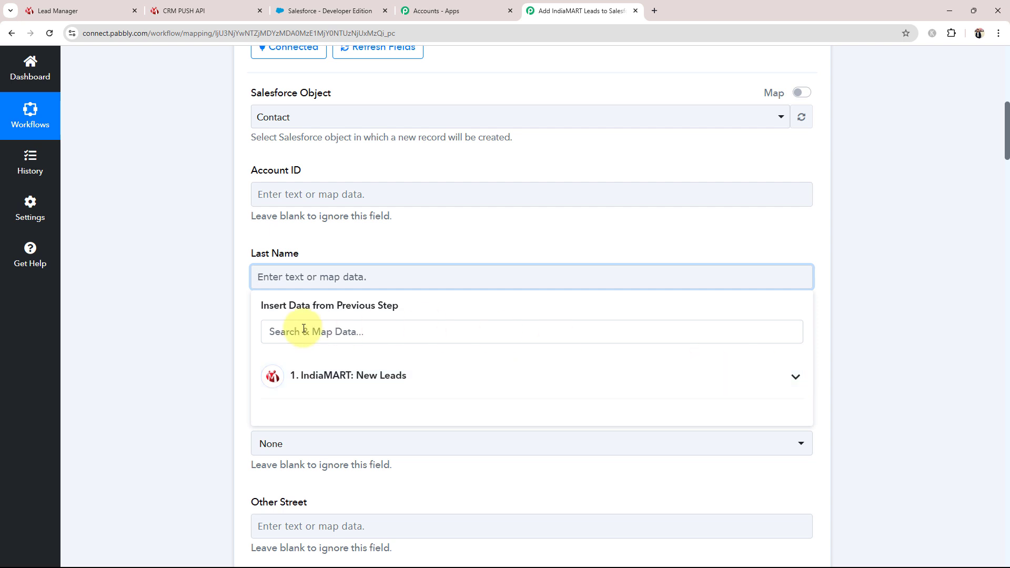
click(330, 330)
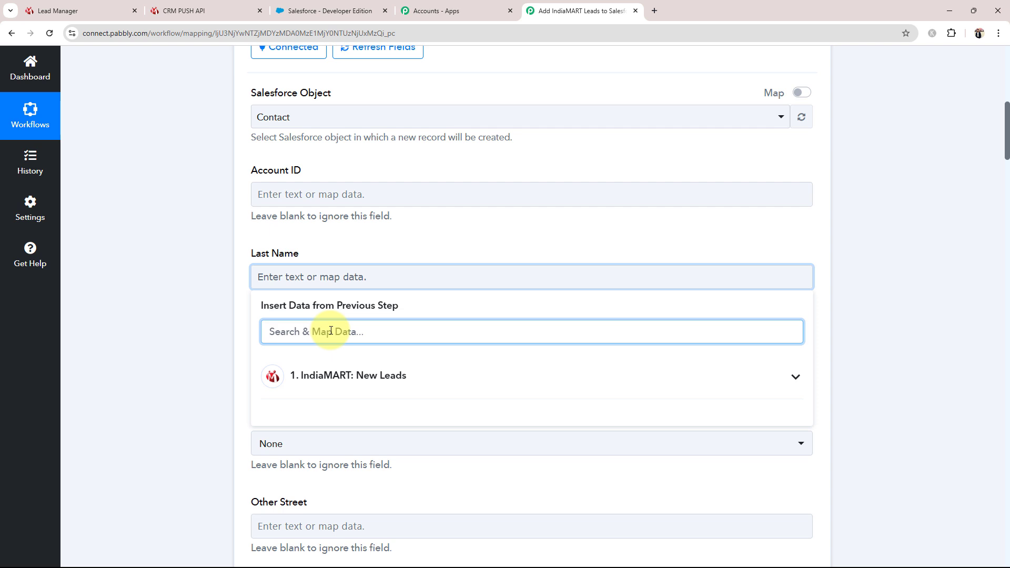
text(name)
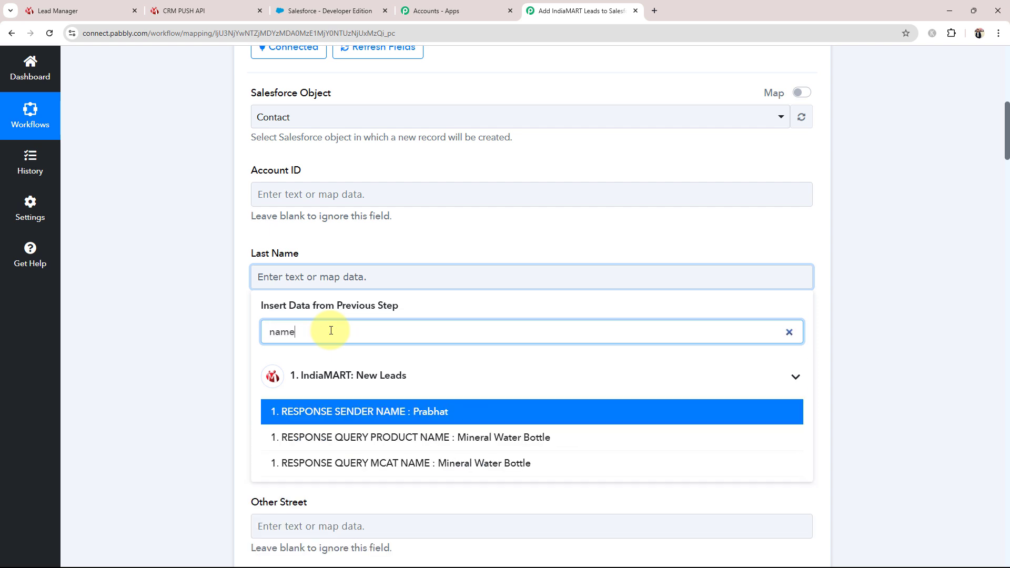
click(388, 411)
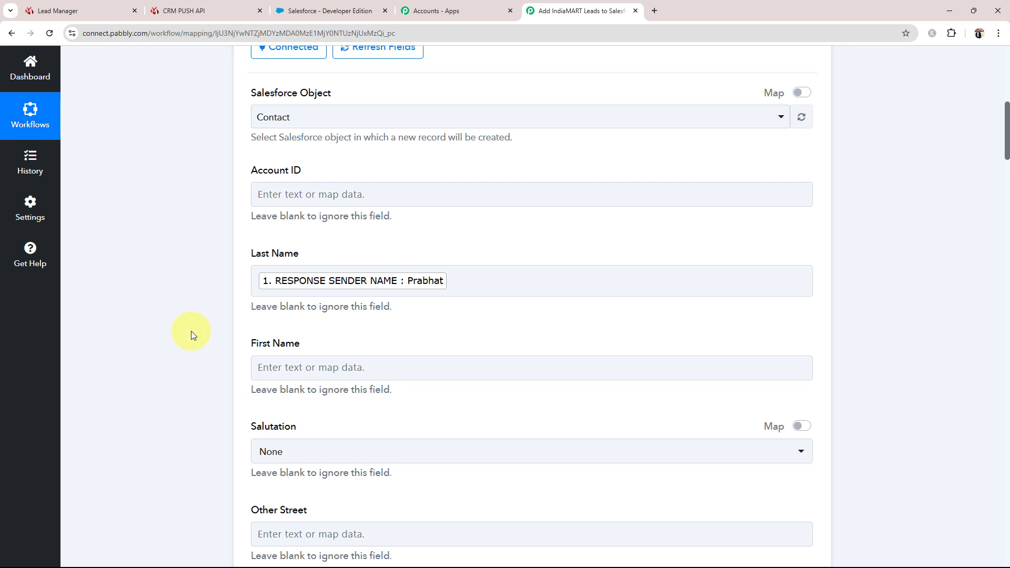
Step: Map the IndiaMART response sender name into the Contact's First Name field
scroll(211, 321, down, 2)
click(287, 265)
click(296, 319)
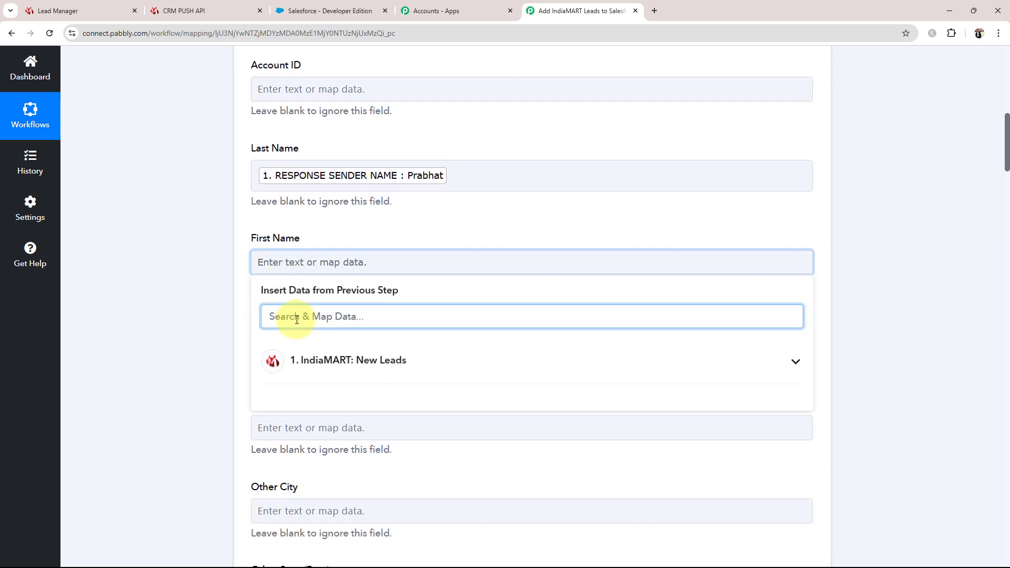
text(name)
click(292, 396)
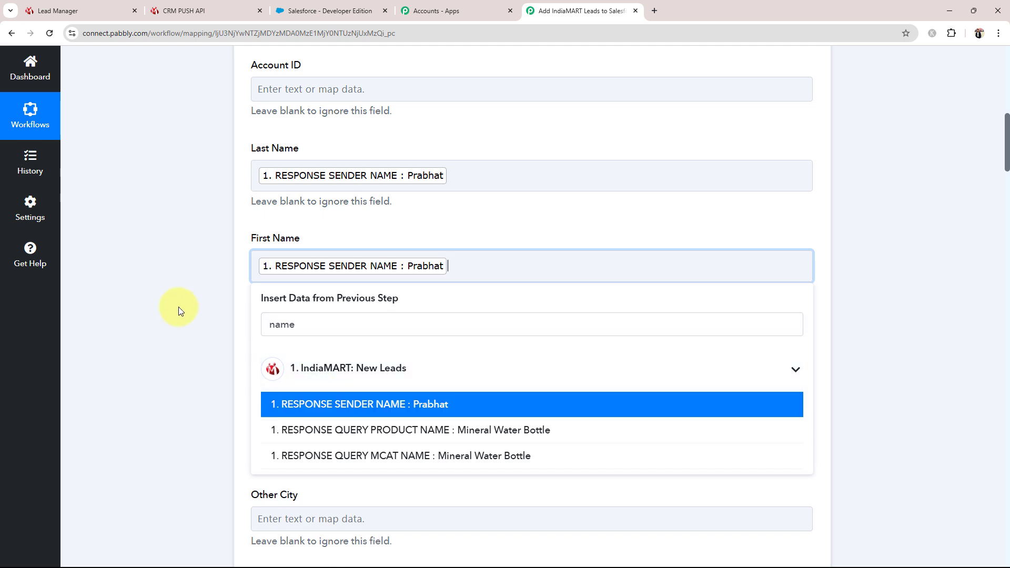
click(178, 307)
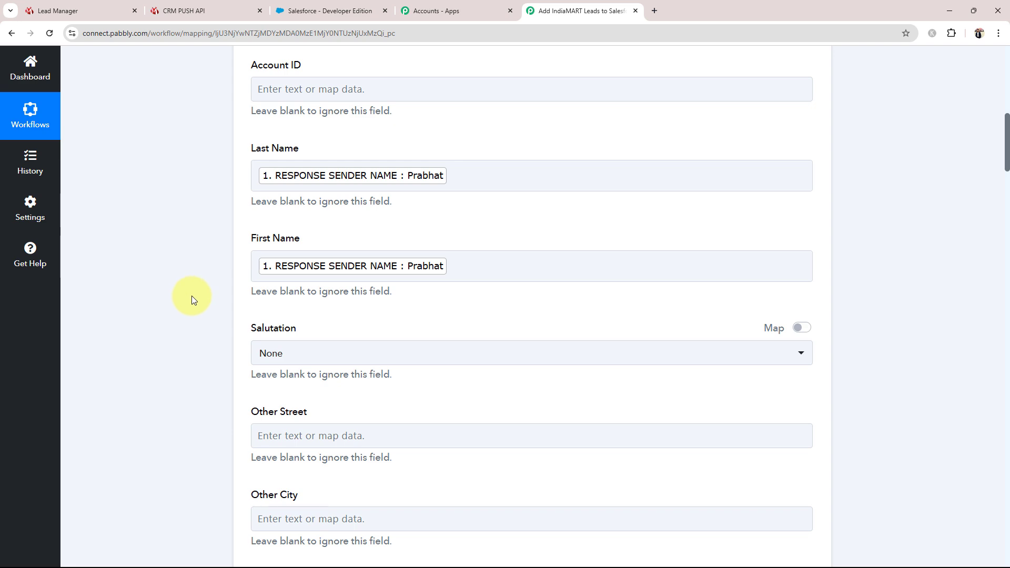
Step: Map the IndiaMART response sender address into the Other Street field
scroll(192, 299, down, 3)
scroll(193, 301, down, 3)
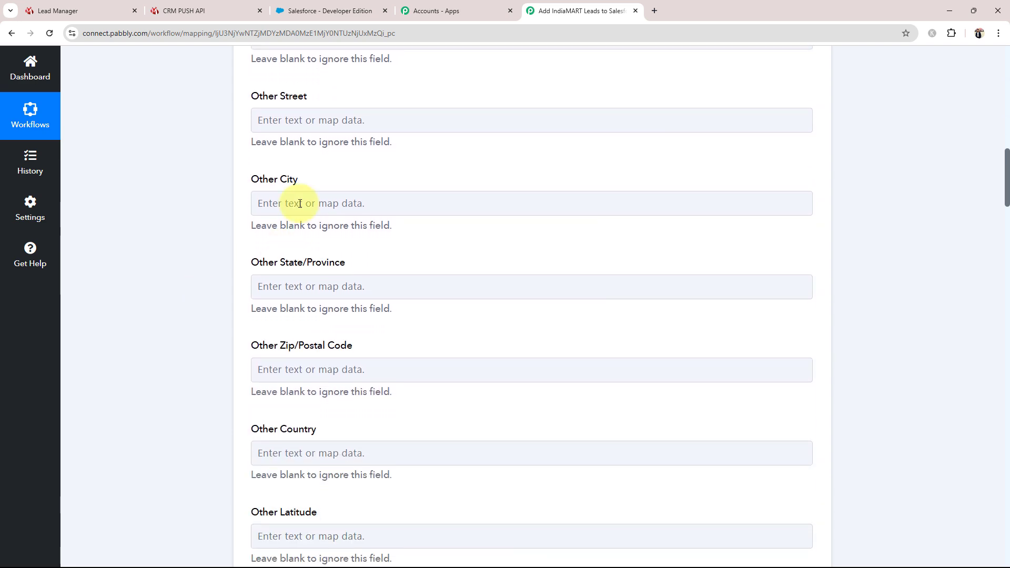
click(293, 121)
click(298, 179)
text(add)
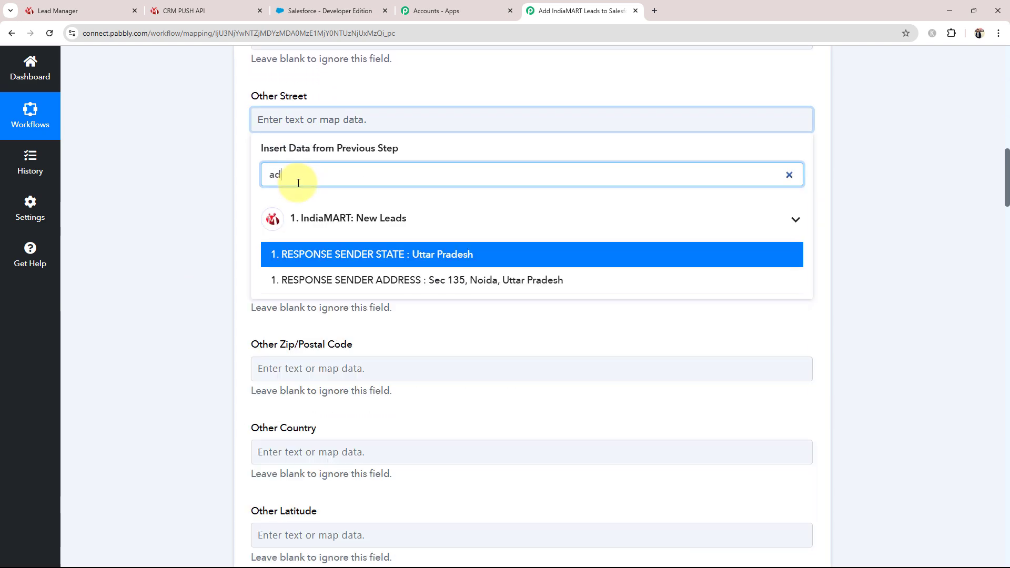
click(364, 261)
click(219, 214)
Step: Map the IndiaMART response sender city into the Other City field
click(266, 210)
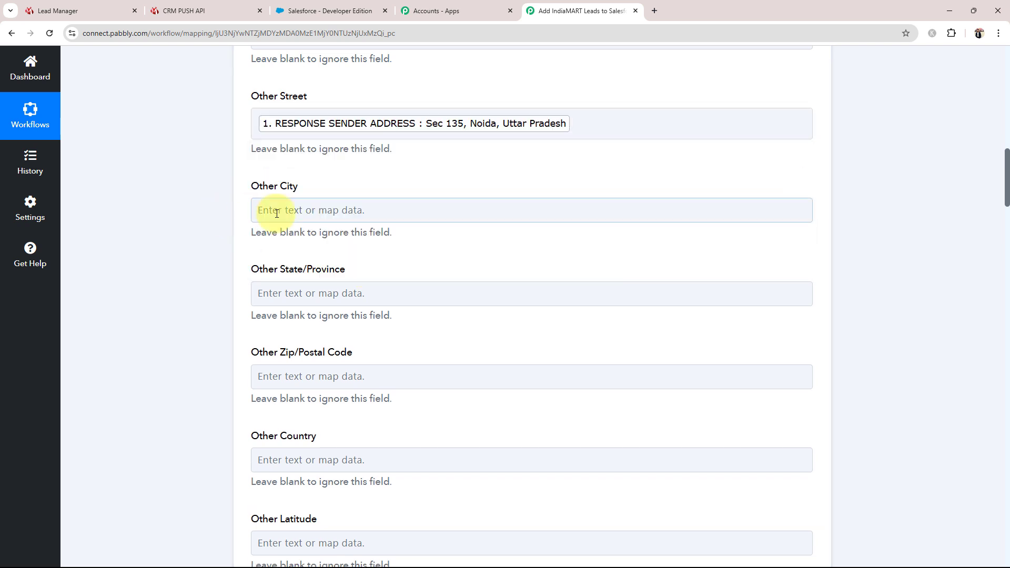
click(228, 198)
click(296, 205)
click(305, 265)
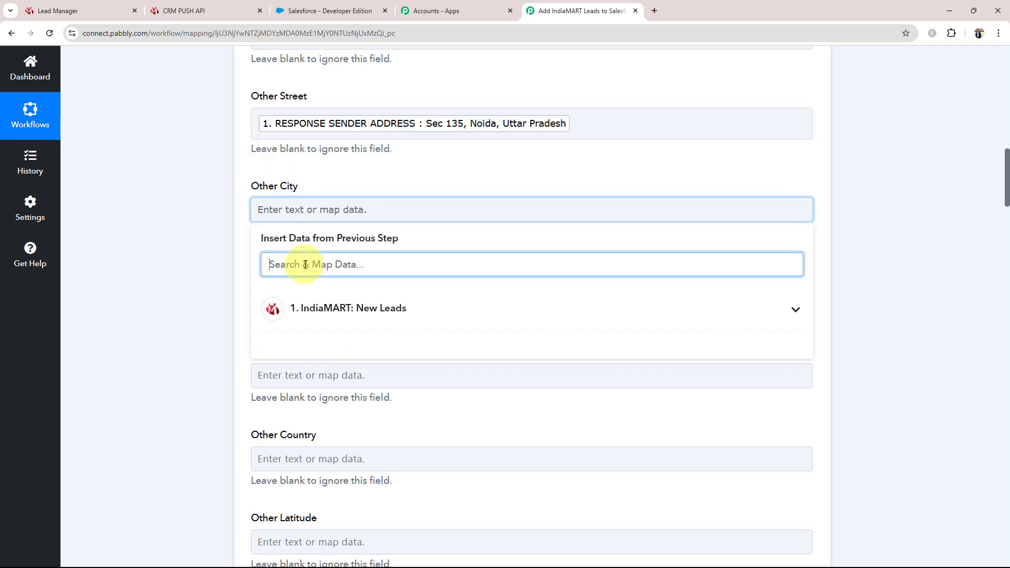
text(city)
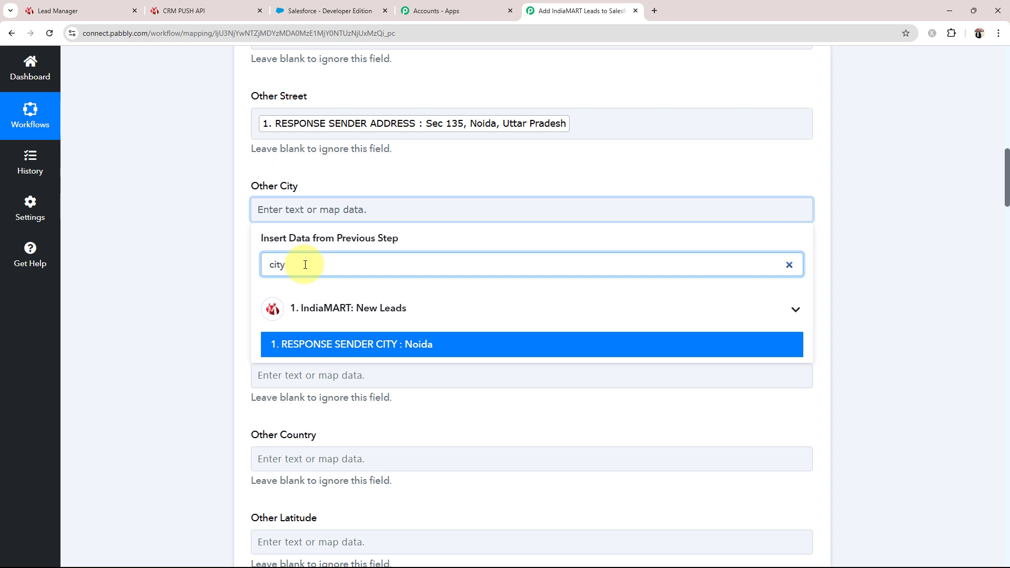
click(361, 347)
click(223, 280)
Step: Map the IndiaMART response sender state into the Other State/Province field
scroll(284, 261, down, 2)
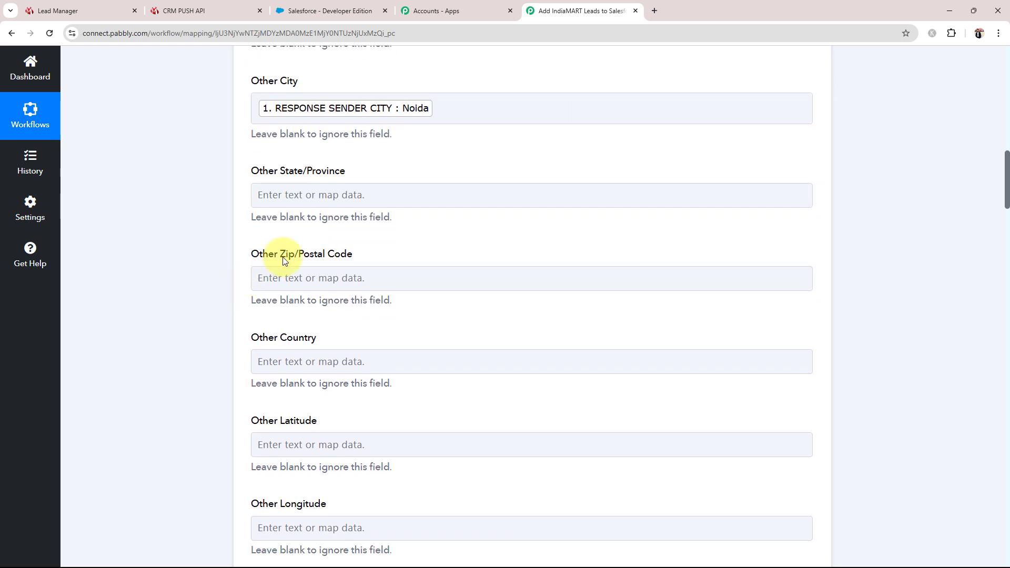
click(288, 203)
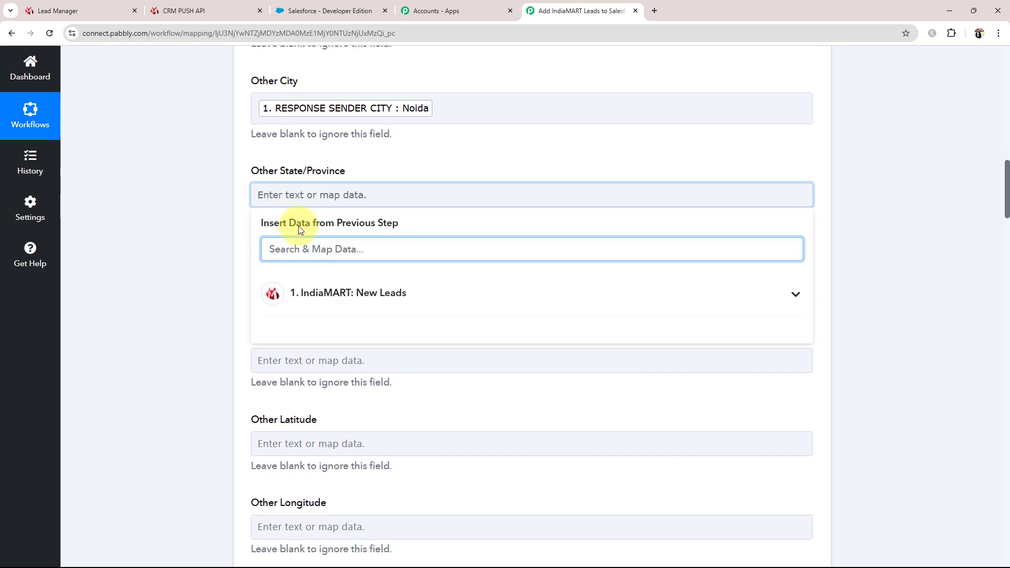
text(state)
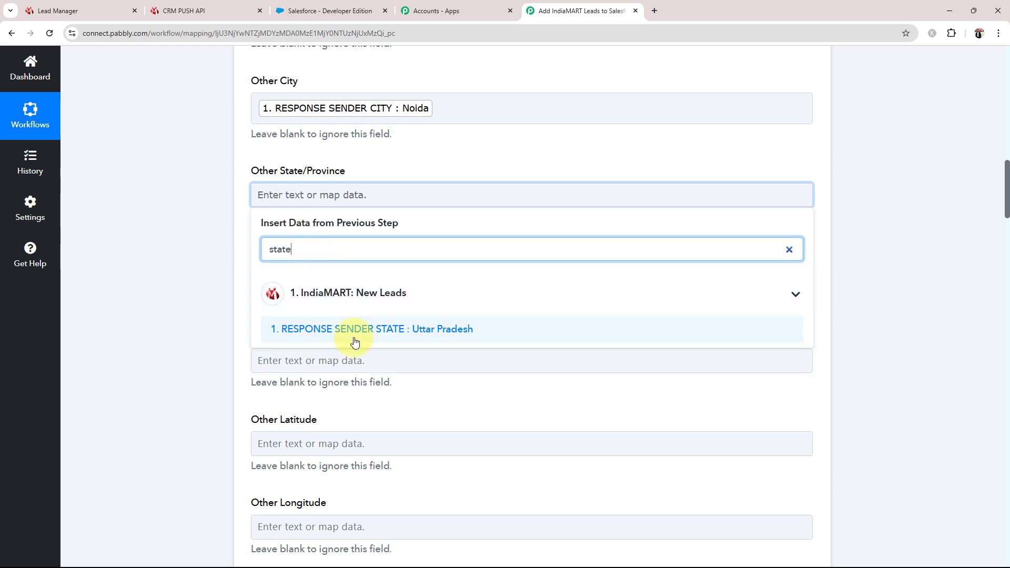
click(354, 342)
click(248, 286)
click(266, 283)
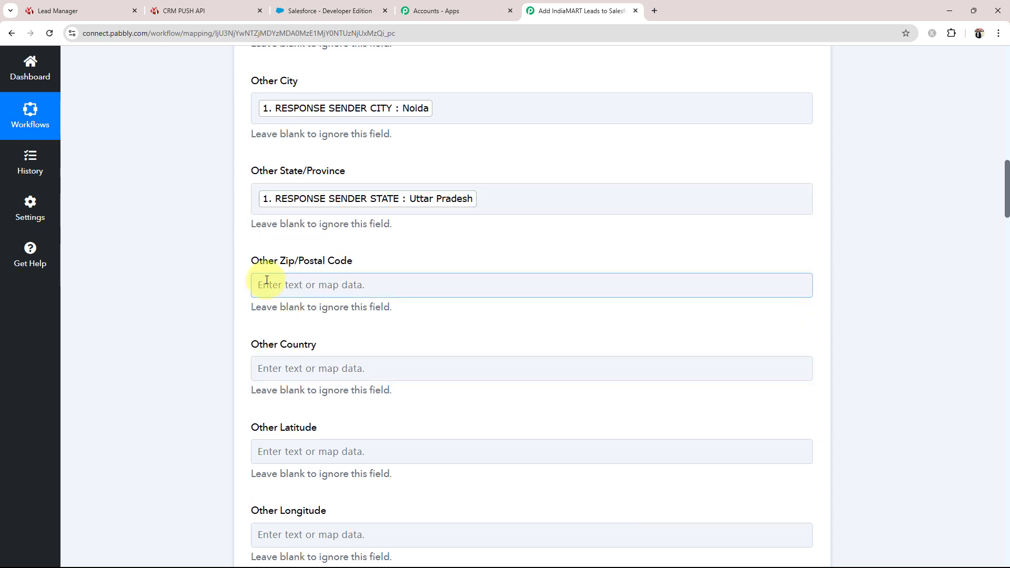
Step: Map the IndiaMART response sender pincode into the Other Zip/Postal Code field
text(p)
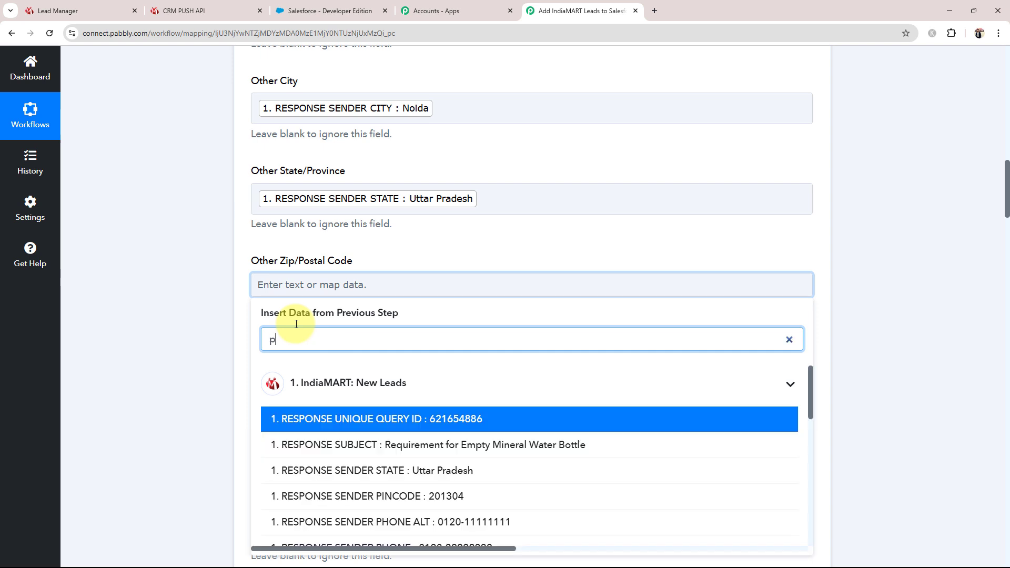
text(in)
click(272, 418)
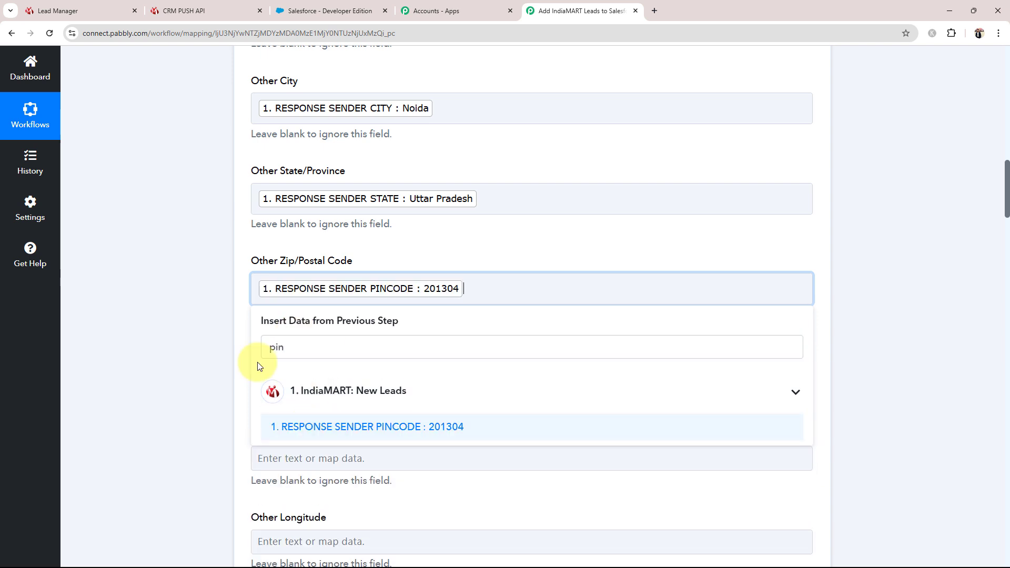
click(166, 306)
Step: Map the IndiaMART response sender phone into the Business Phone field
scroll(166, 306, down, 3)
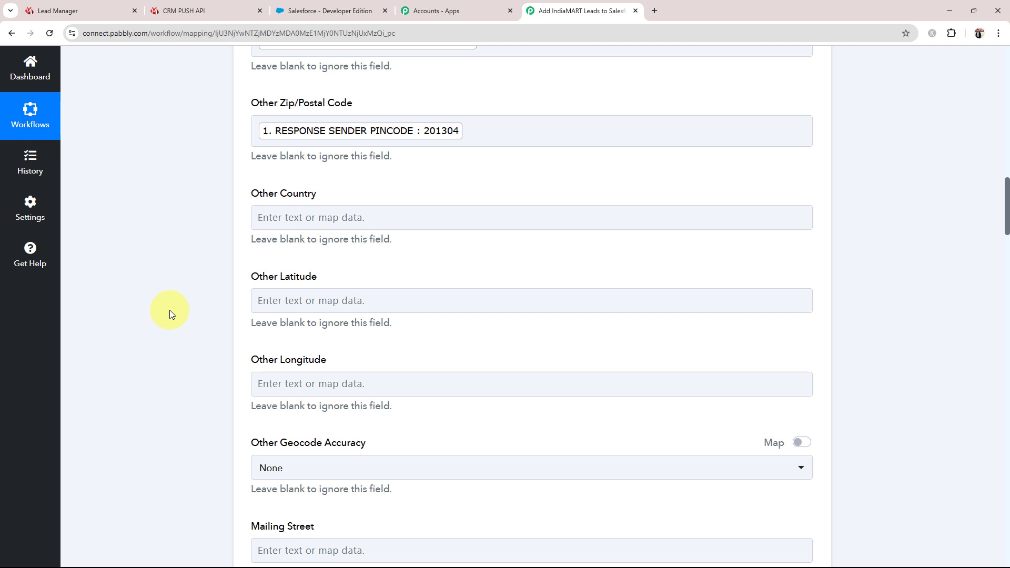
scroll(170, 310, down, 8)
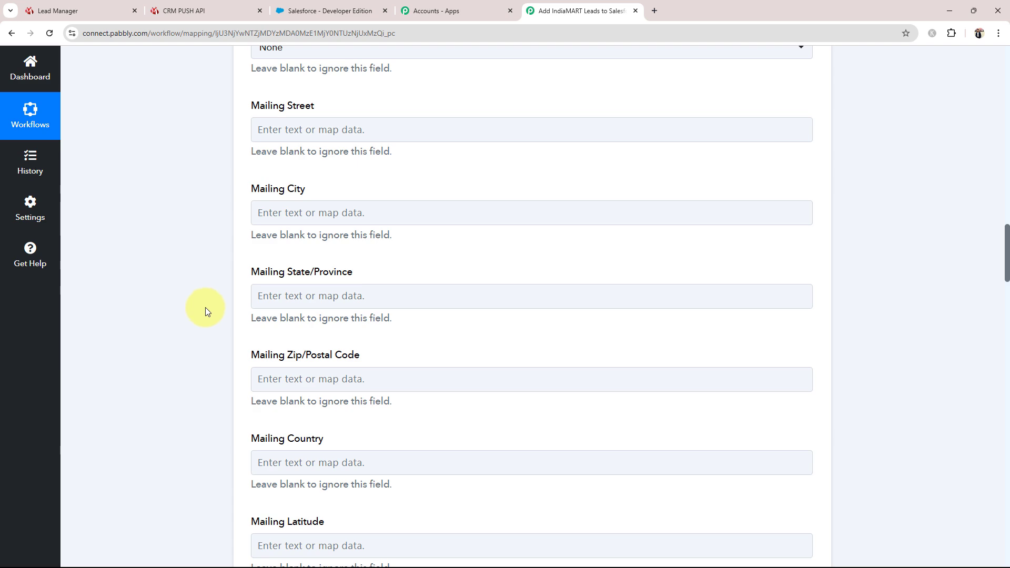
scroll(210, 310, down, 9)
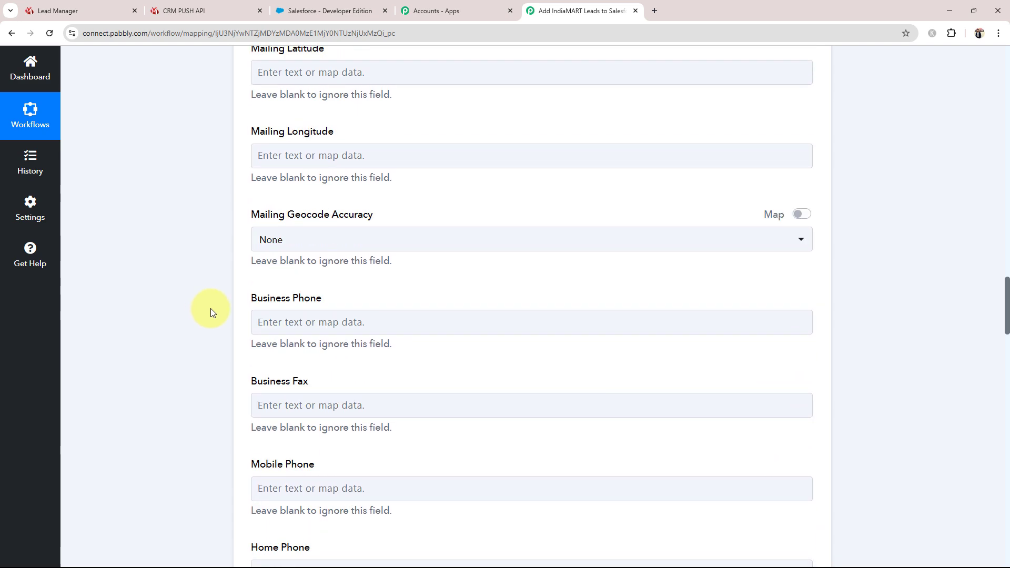
scroll(260, 368, down, 3)
click(271, 163)
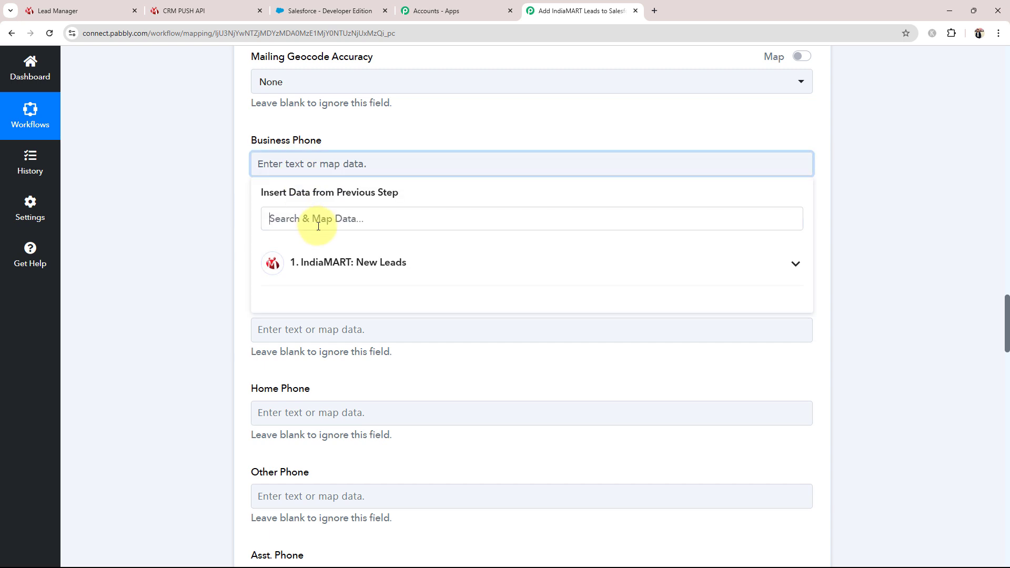
click(318, 226)
text(pho)
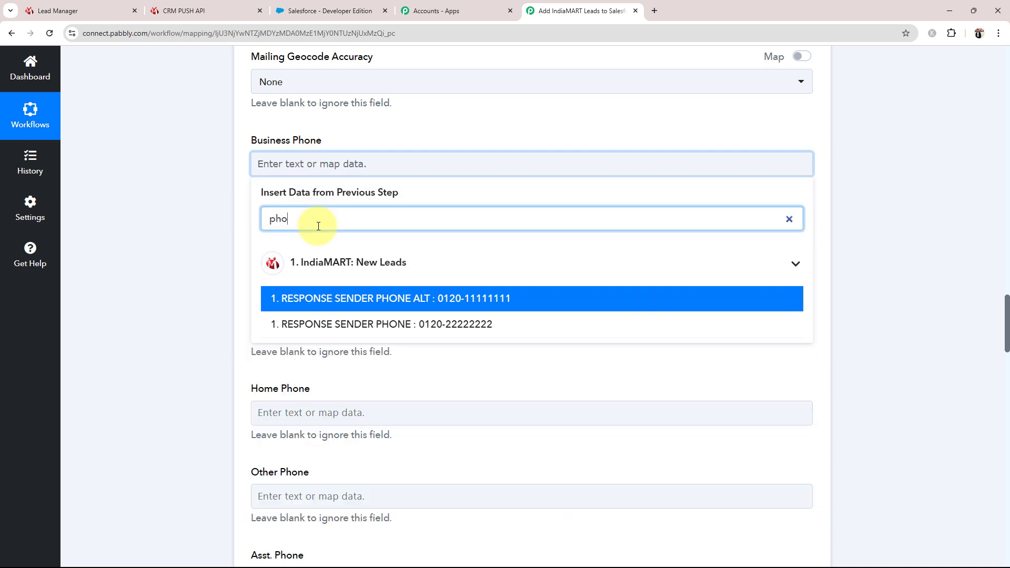
click(389, 326)
click(150, 285)
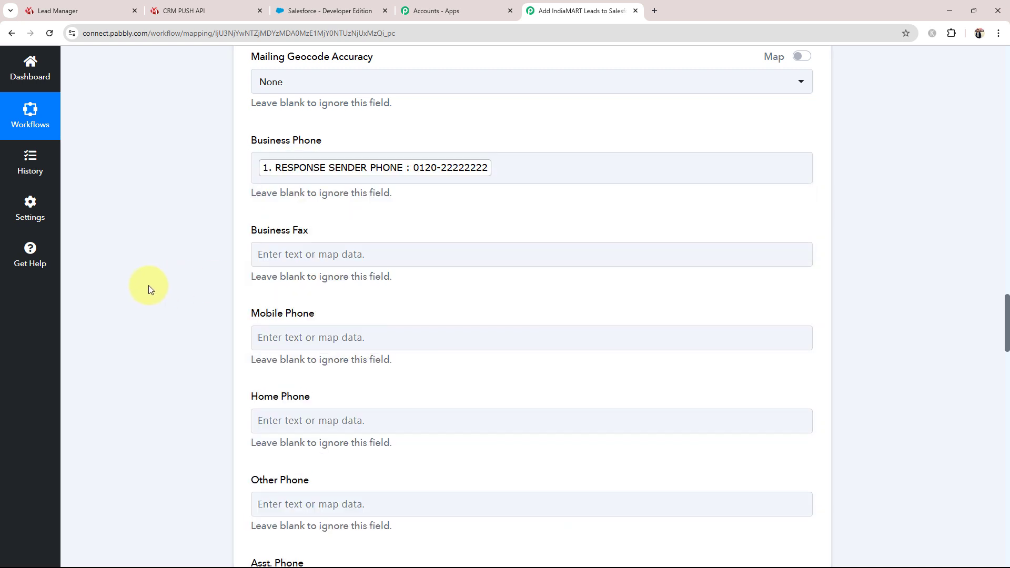
Step: Map the IndiaMART response sender mobile into the Mobile Phone field
scroll(311, 258, down, 2)
click(310, 232)
click(326, 287)
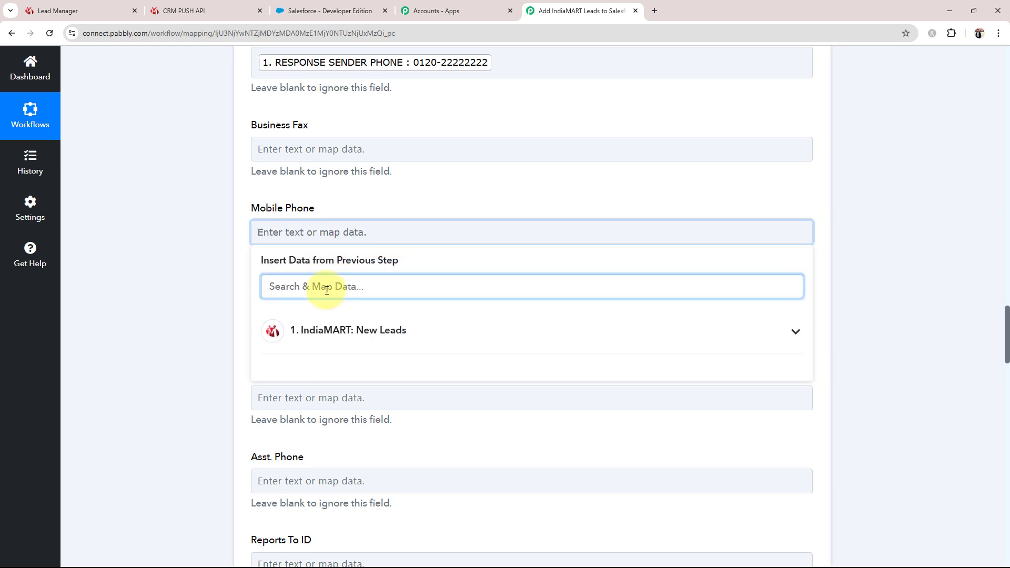
text(mobi)
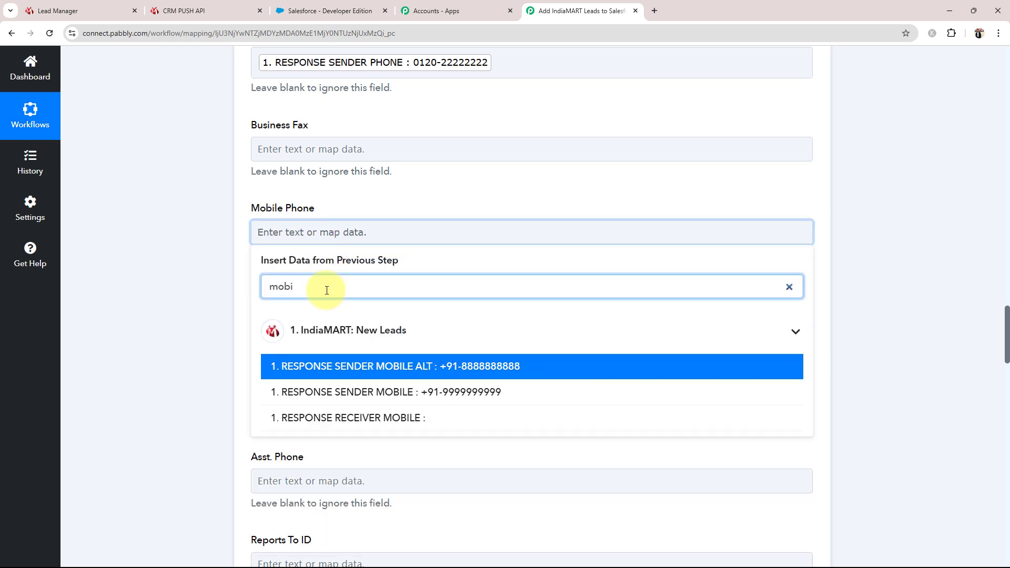
click(429, 392)
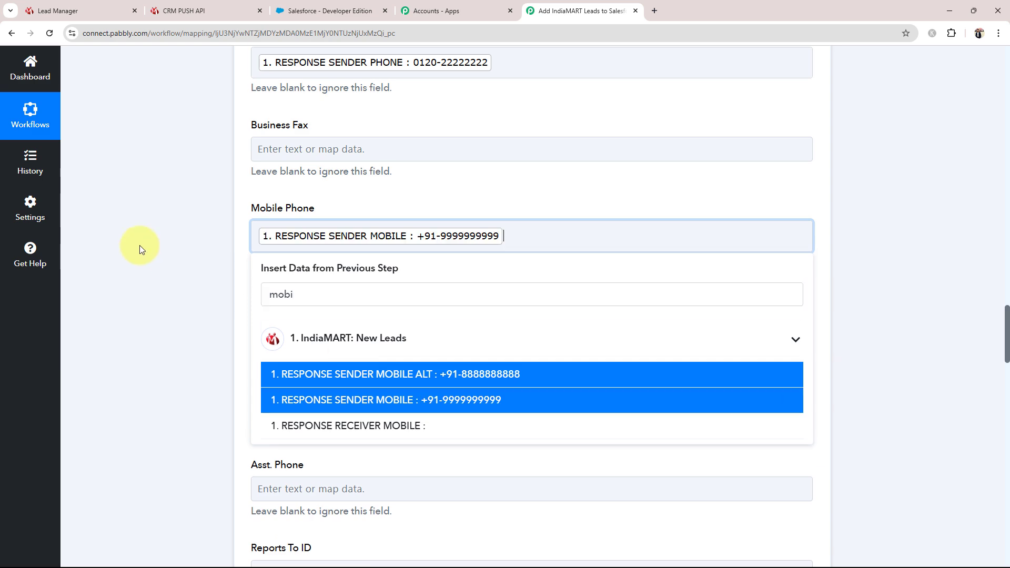
click(140, 246)
Step: Map the IndiaMART response sender email into the Email field
scroll(140, 245, down, 8)
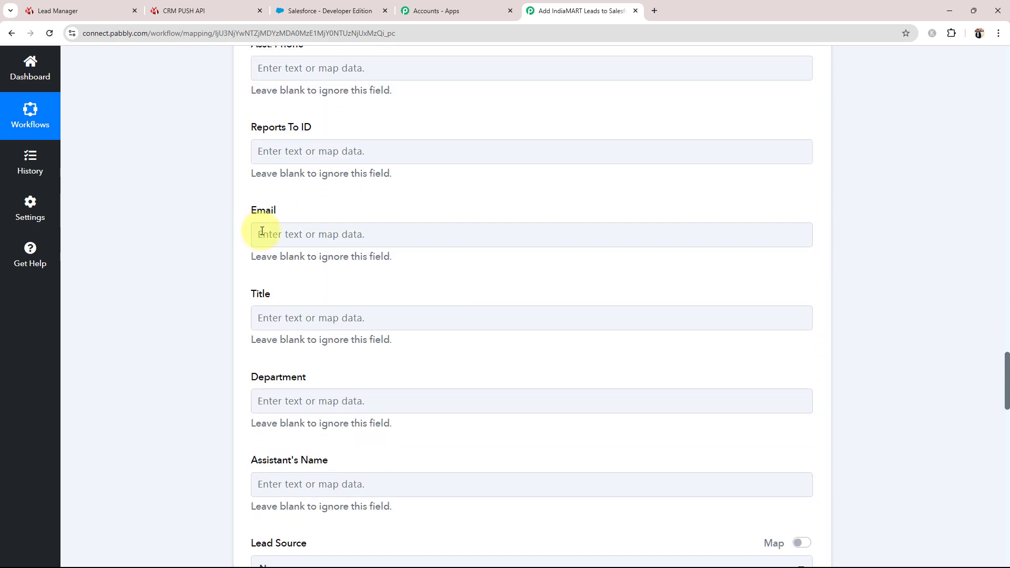
click(256, 233)
click(282, 286)
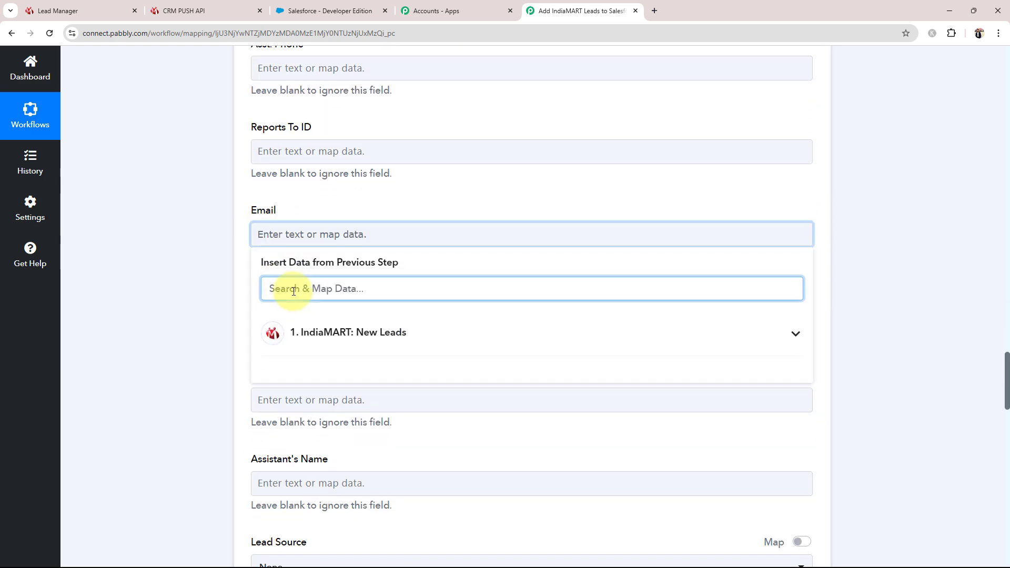
text(@)
click(360, 394)
click(188, 322)
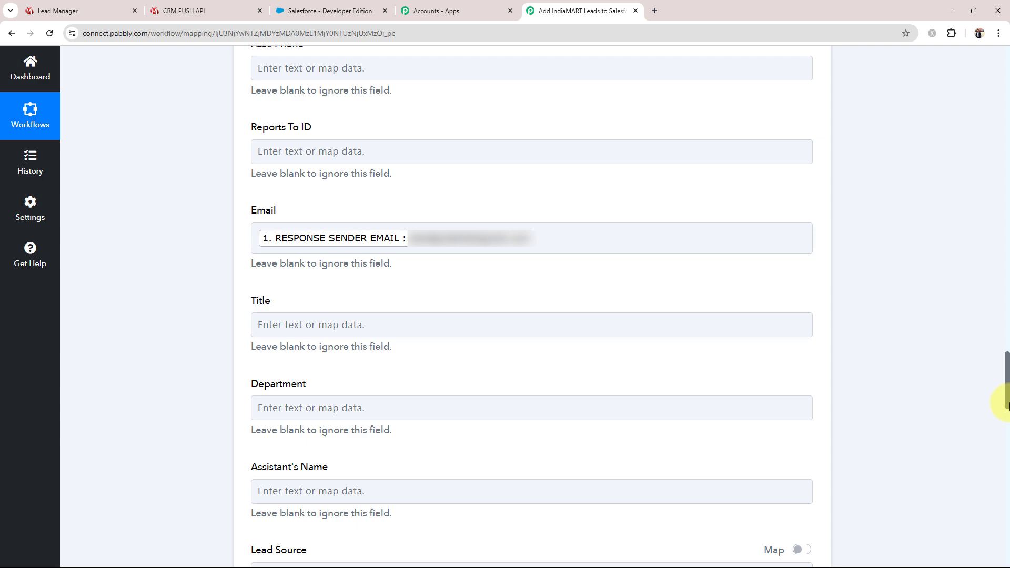
Step: Review the mapped Contact fields, then save the action and send a test request, examining the response received
drag(1008, 405, 1007, 546)
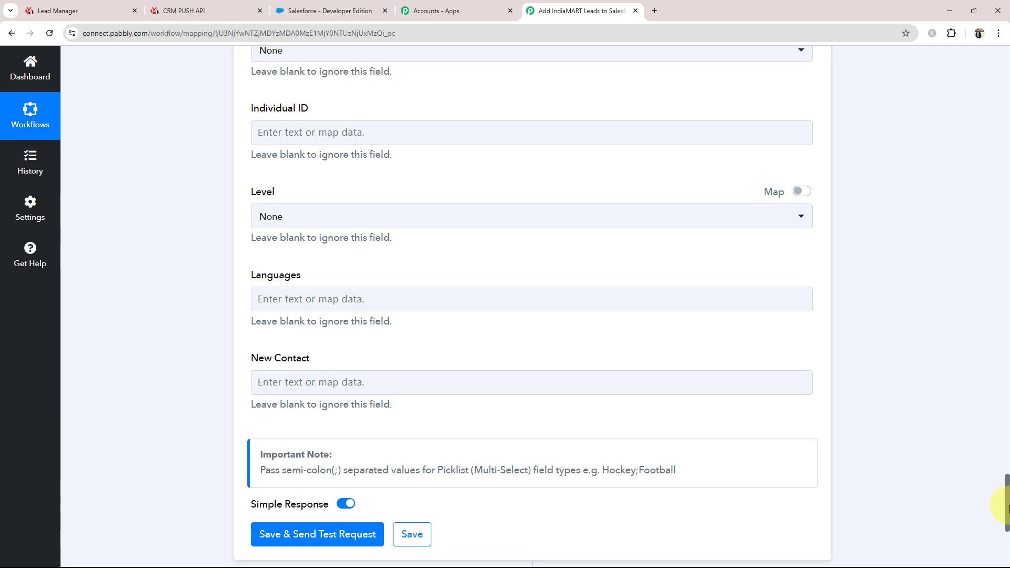
drag(1007, 505, 1005, 299)
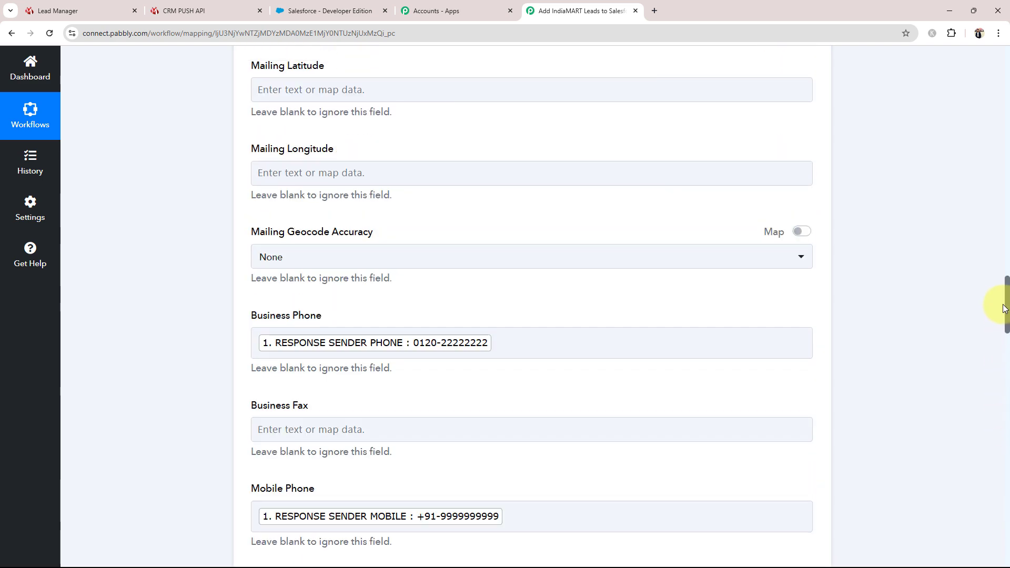
scroll(272, 364, up, 20)
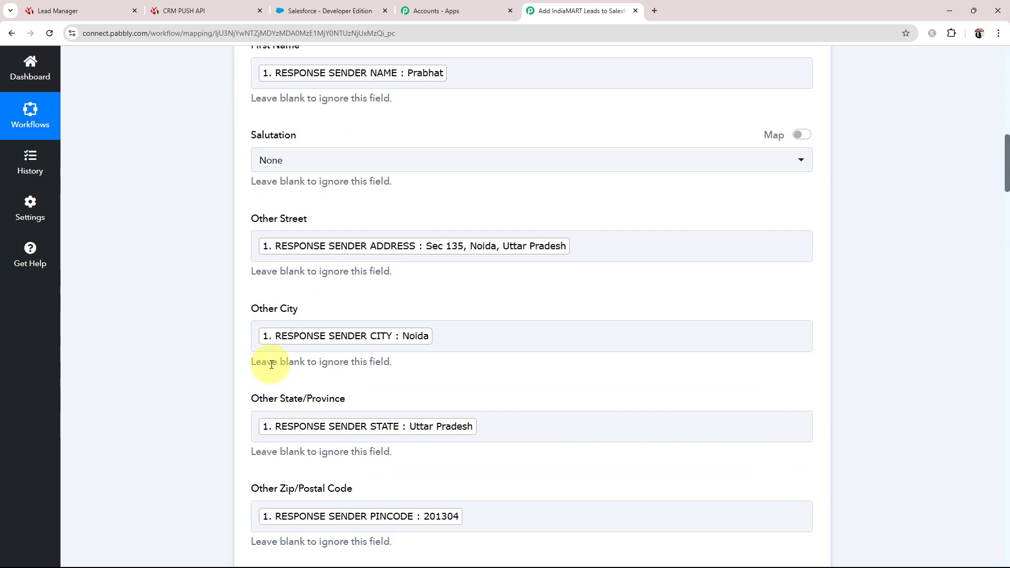
scroll(272, 364, down, 1)
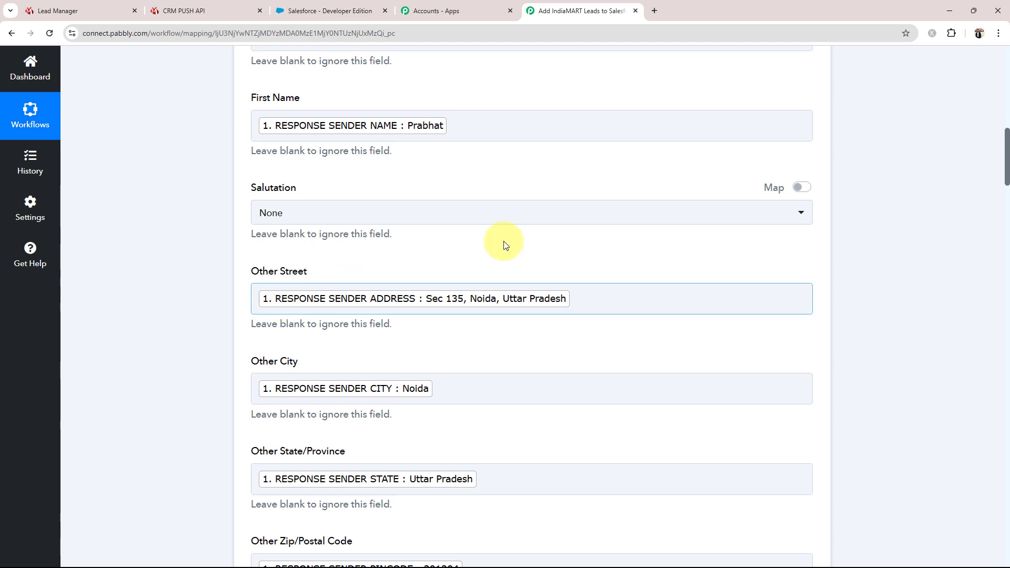
drag(1007, 153, 1005, 505)
click(306, 429)
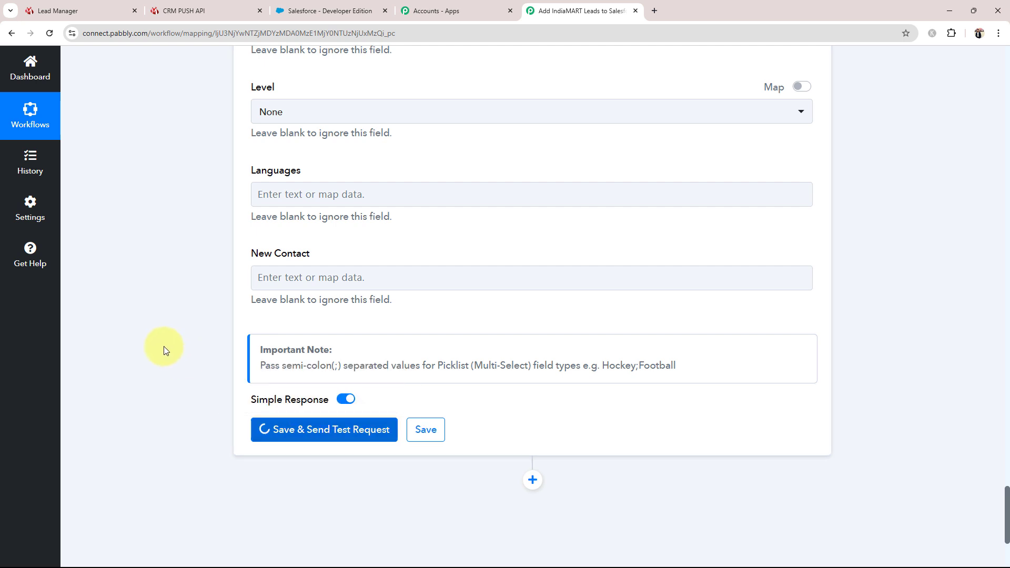
scroll(163, 347, down, 2)
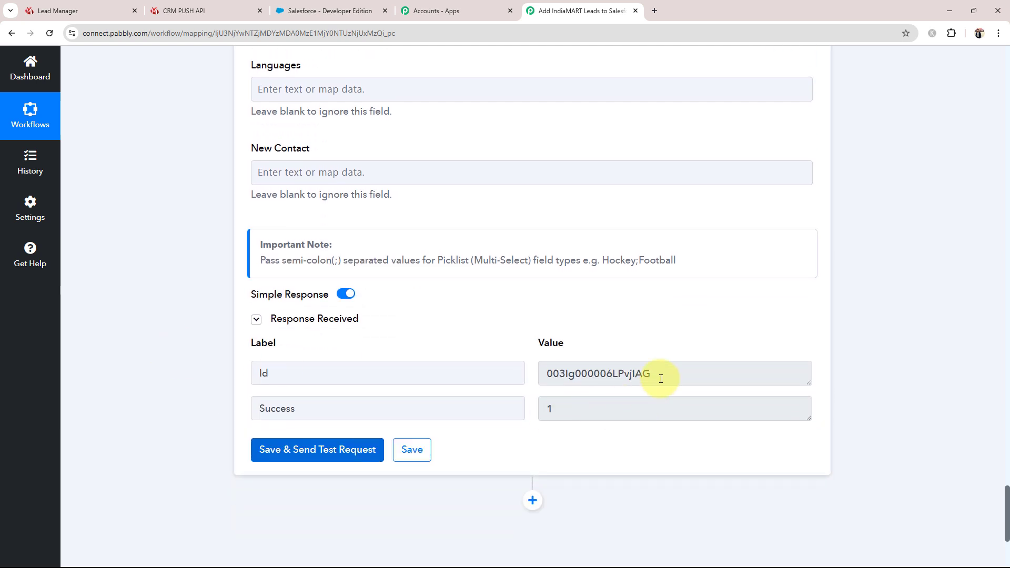
drag(660, 375, 526, 376)
drag(568, 408, 523, 415)
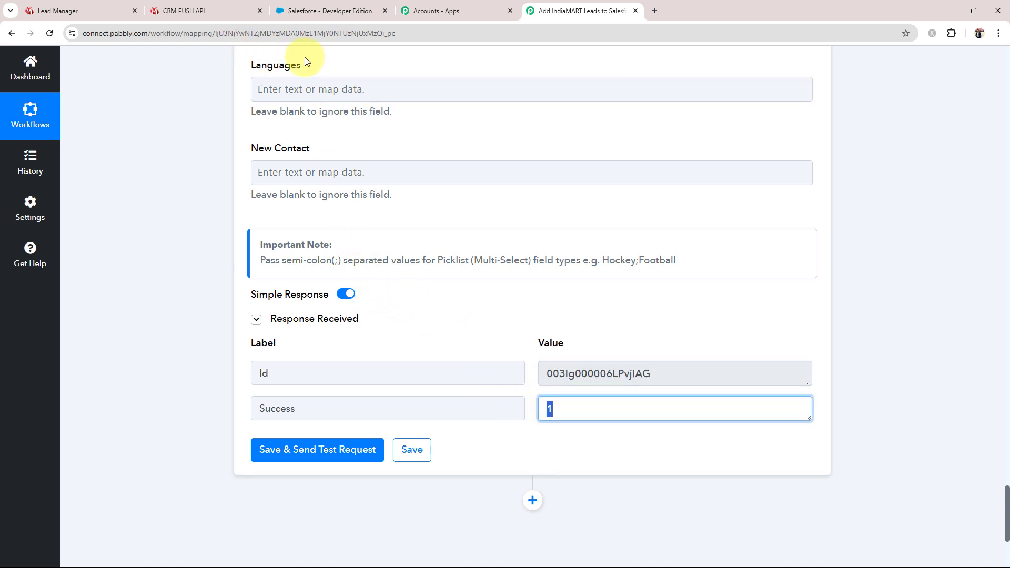
Step: Switch to Salesforce and open the newly created contact record to check its phone, mobile and address details
click(295, 10)
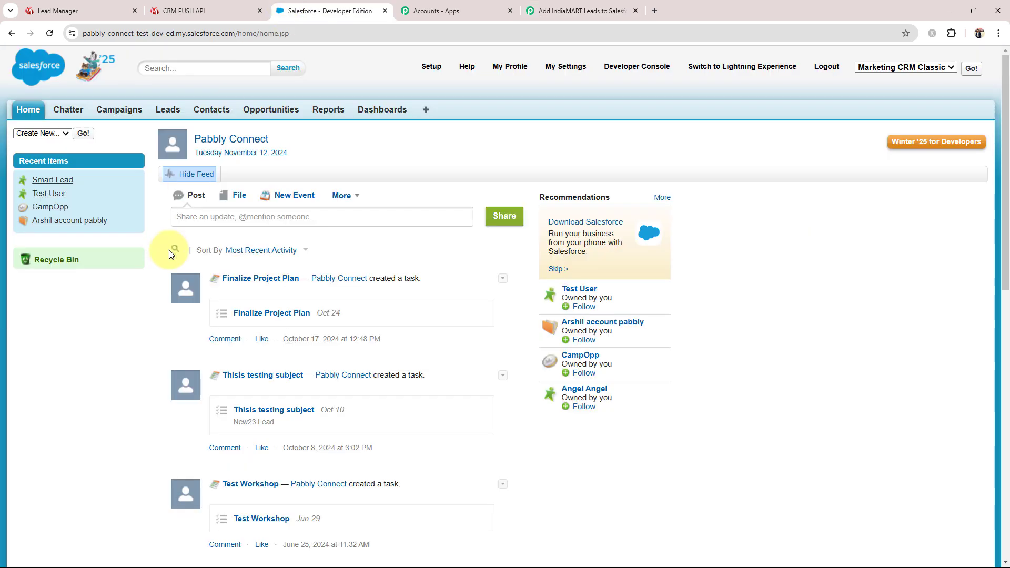
click(212, 116)
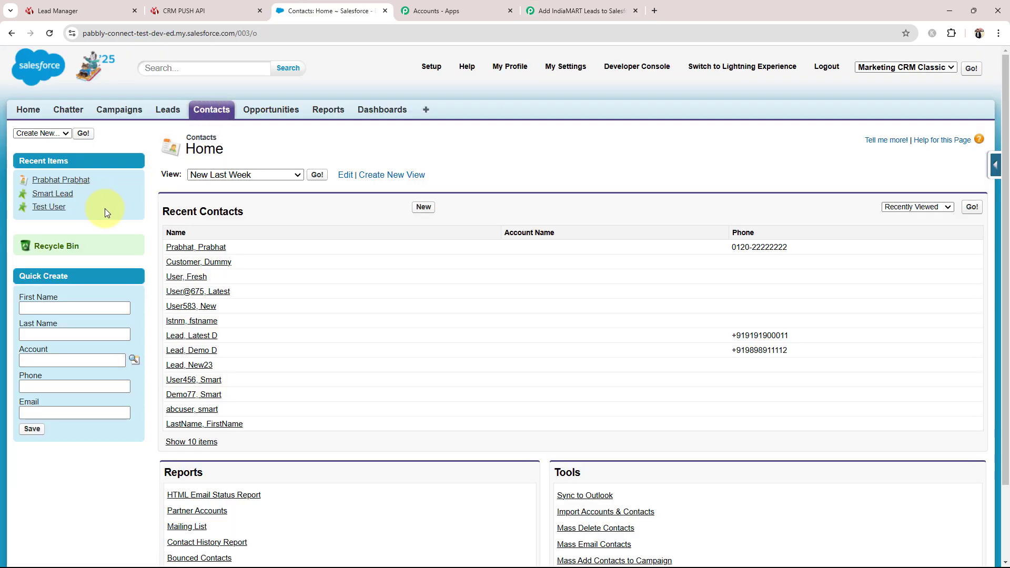
click(190, 251)
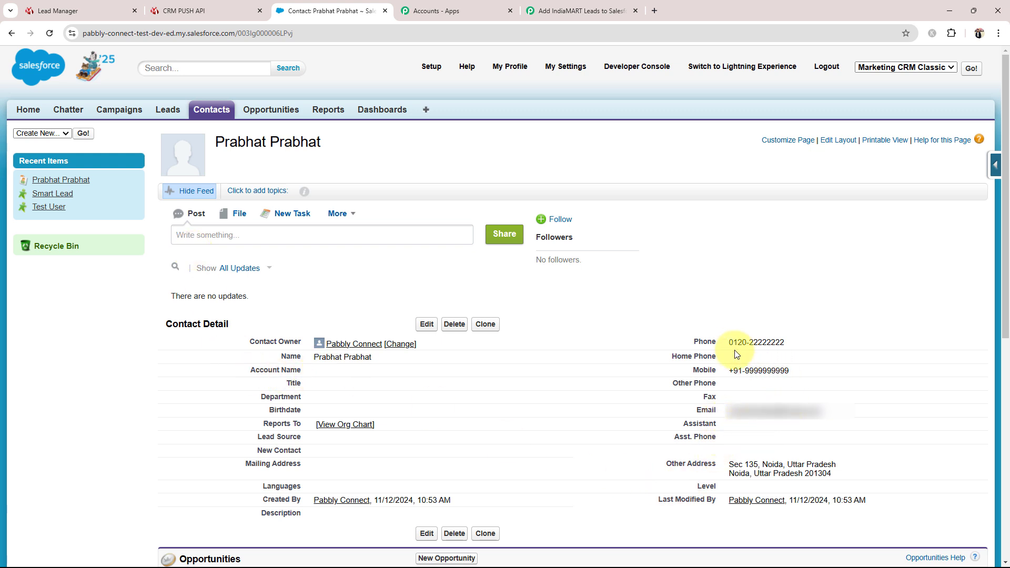
drag(727, 342, 856, 343)
drag(727, 372, 881, 388)
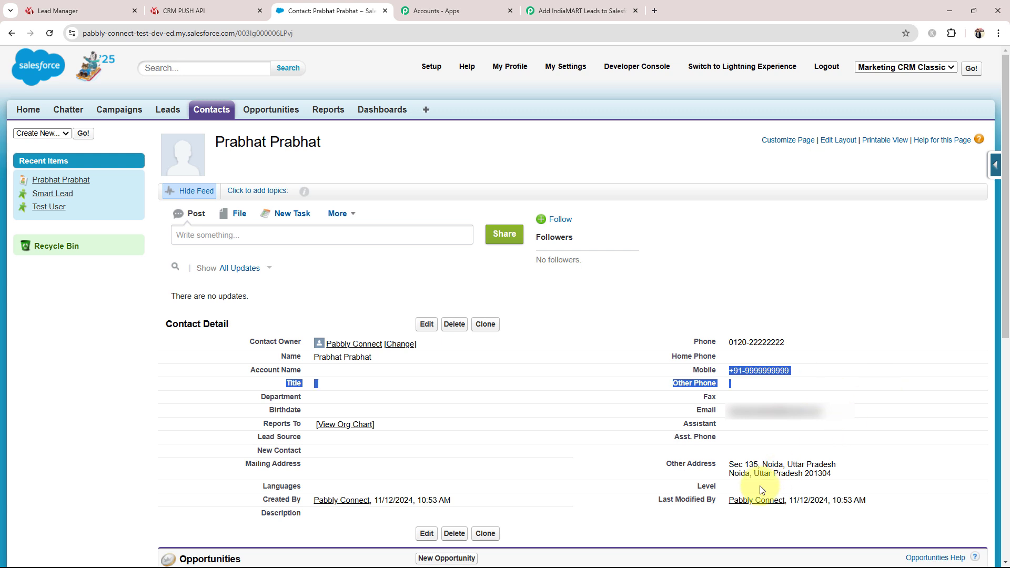
drag(726, 464, 835, 480)
click(554, 477)
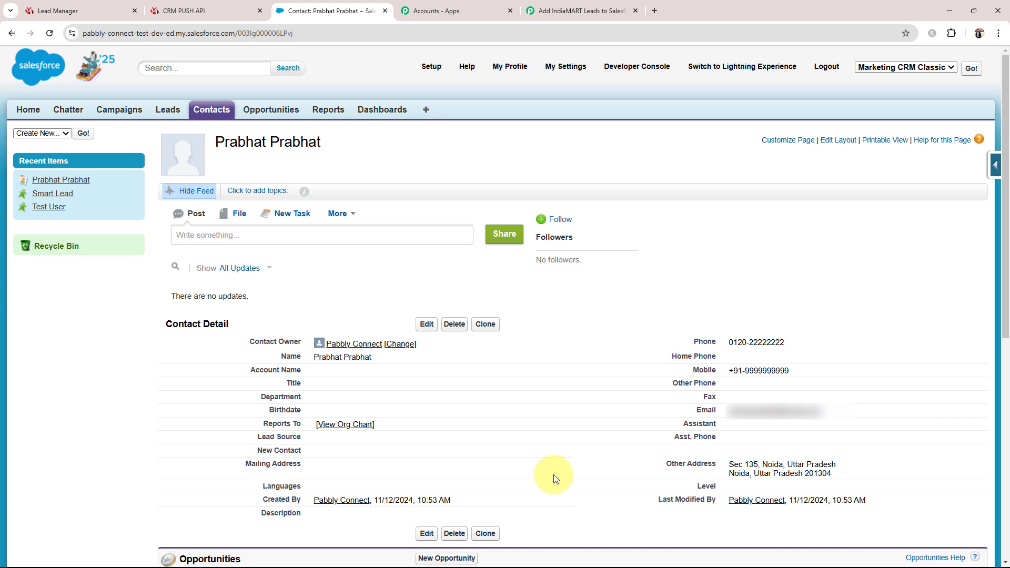
Step: Return to the Pabbly workflow and collapse the Salesforce Create Record action step
click(579, 11)
scroll(994, 444, up, 20)
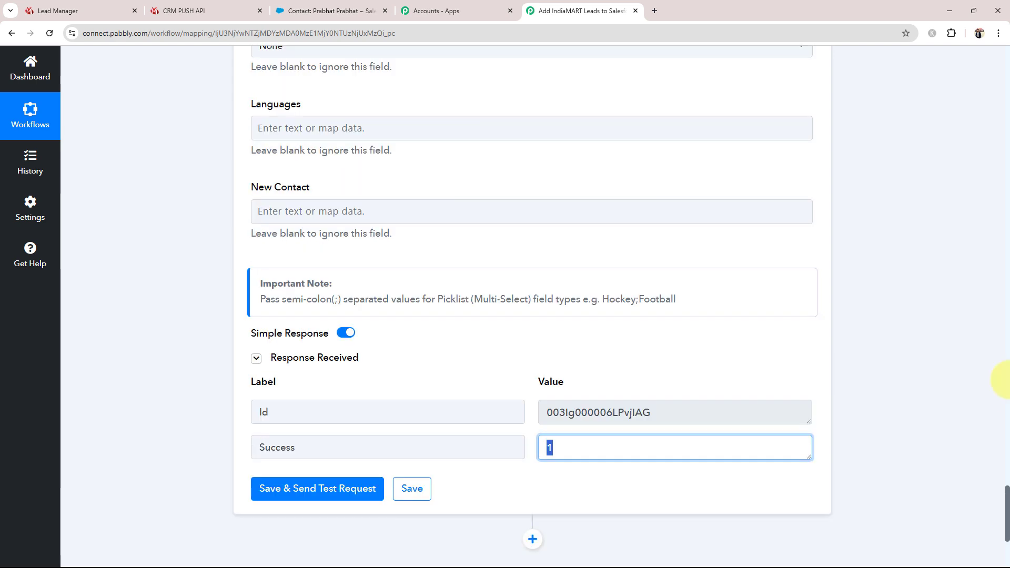
scroll(1007, 168, up, 10)
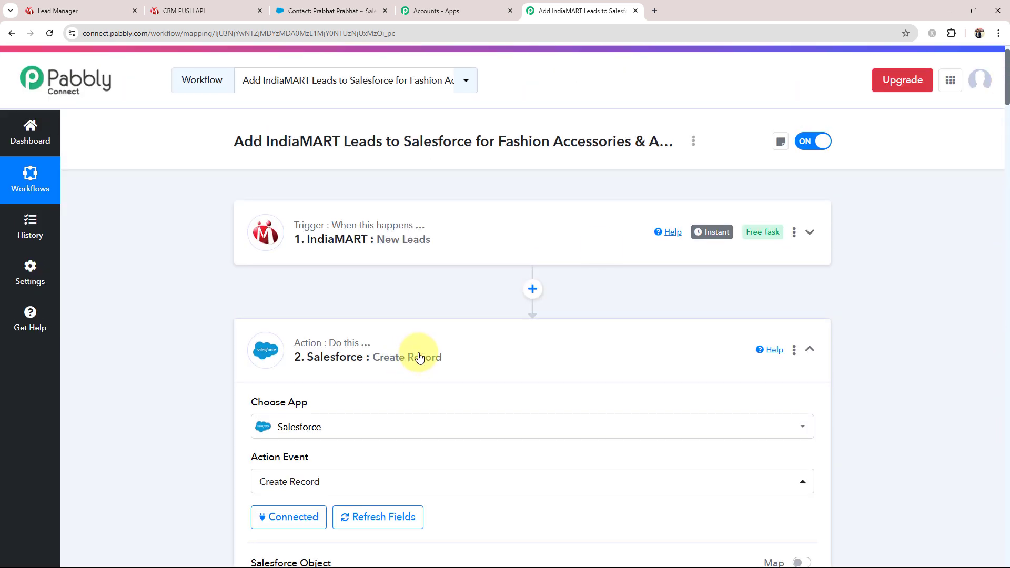
click(422, 355)
scroll(447, 434, up, 1)
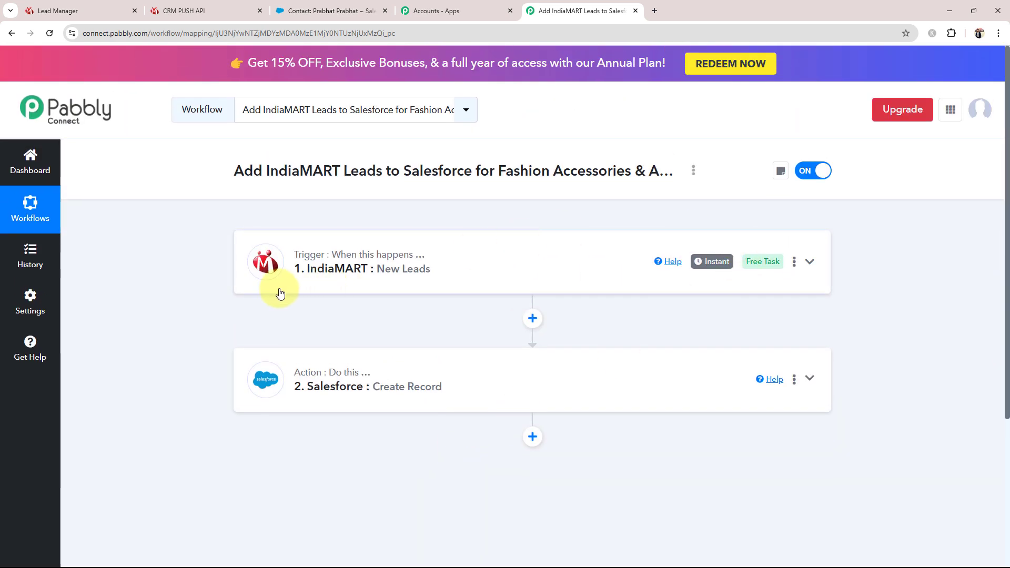